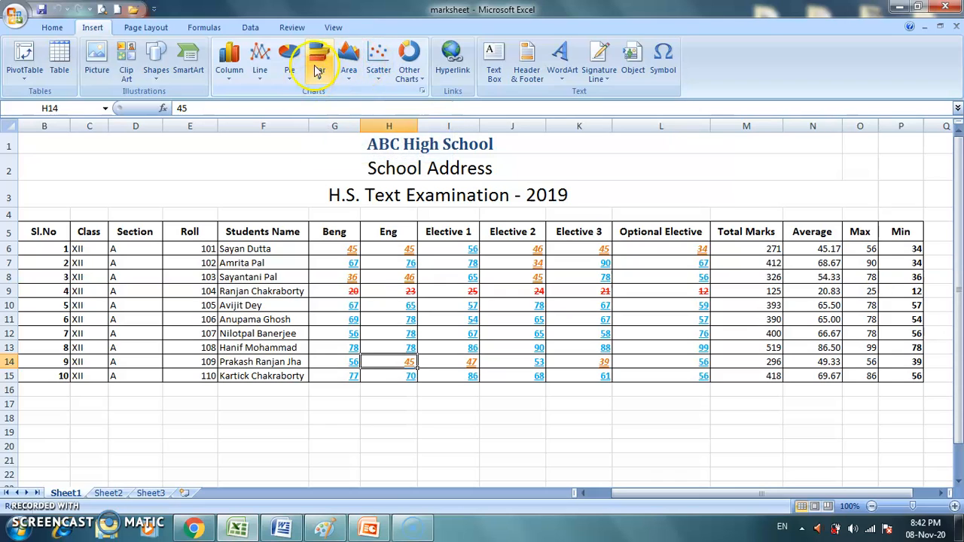
Insert a 2-D clustered bar chart from the Students Name and Total Marks columns, rows 5 to 15
{"action": "left_click_drag", "start_coordinate": [255, 228], "coordinate": [256, 371]}
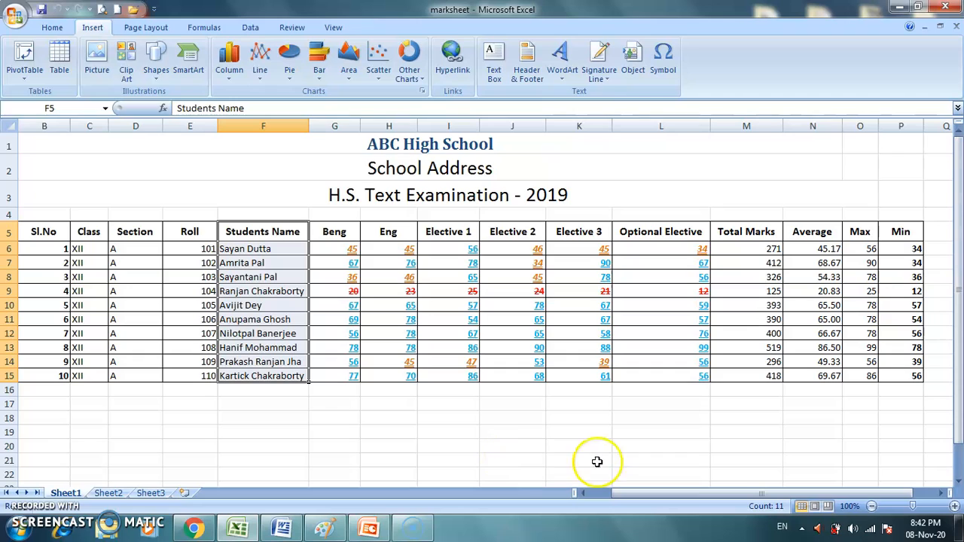
{"action": "left_click_drag", "start_coordinate": [735, 232], "coordinate": [739, 377]}
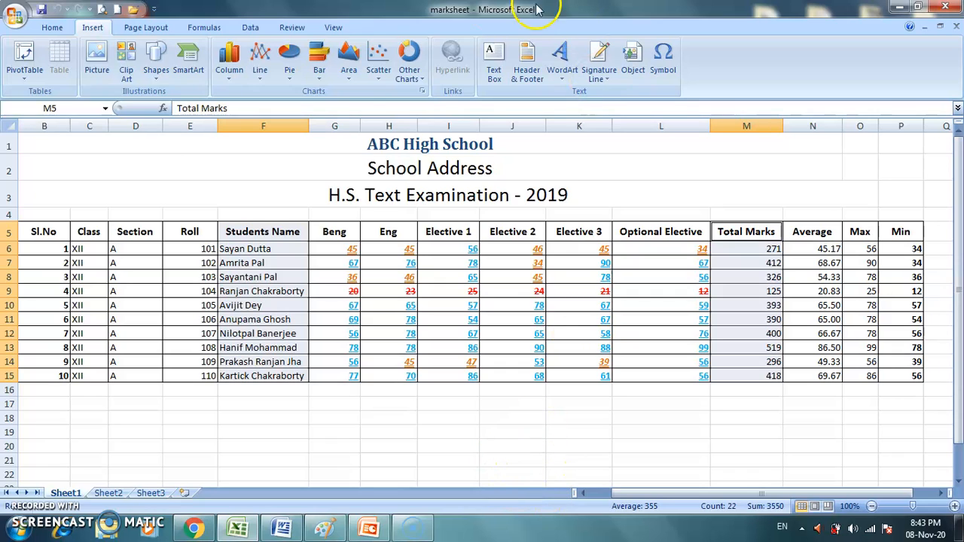
{"action": "left_click", "coordinate": [319, 68]}
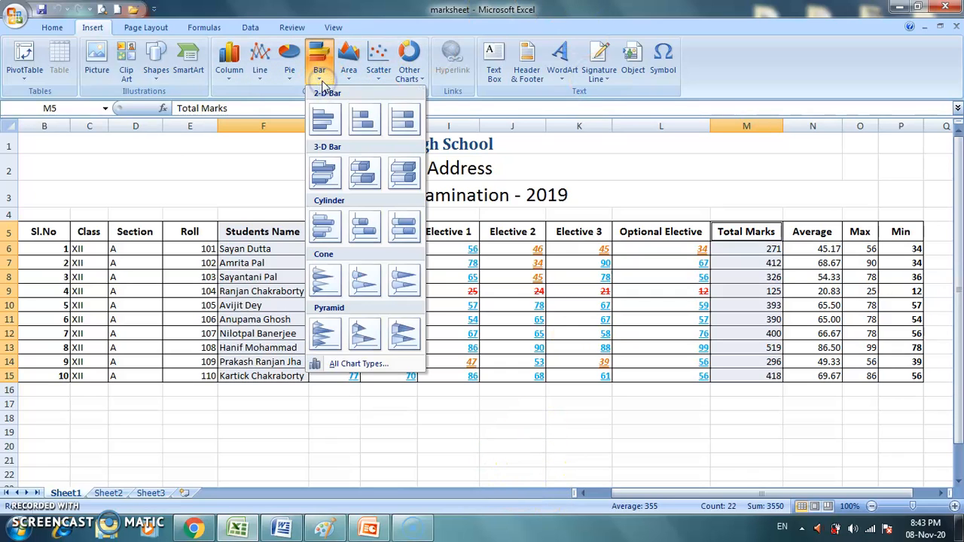
{"action": "left_click", "coordinate": [230, 76]}
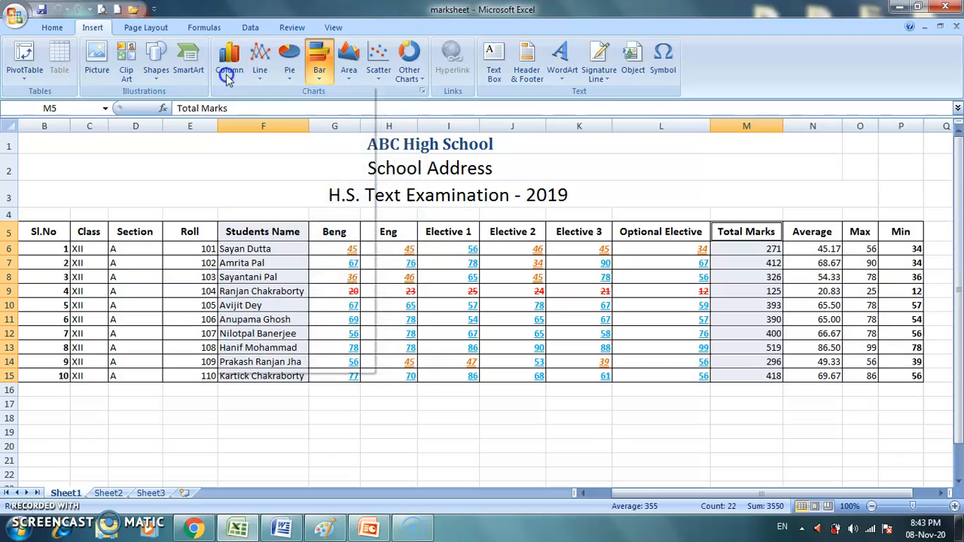
{"action": "left_click", "coordinate": [229, 77]}
{"action": "left_click", "coordinate": [231, 80]}
{"action": "left_click", "coordinate": [231, 80]}
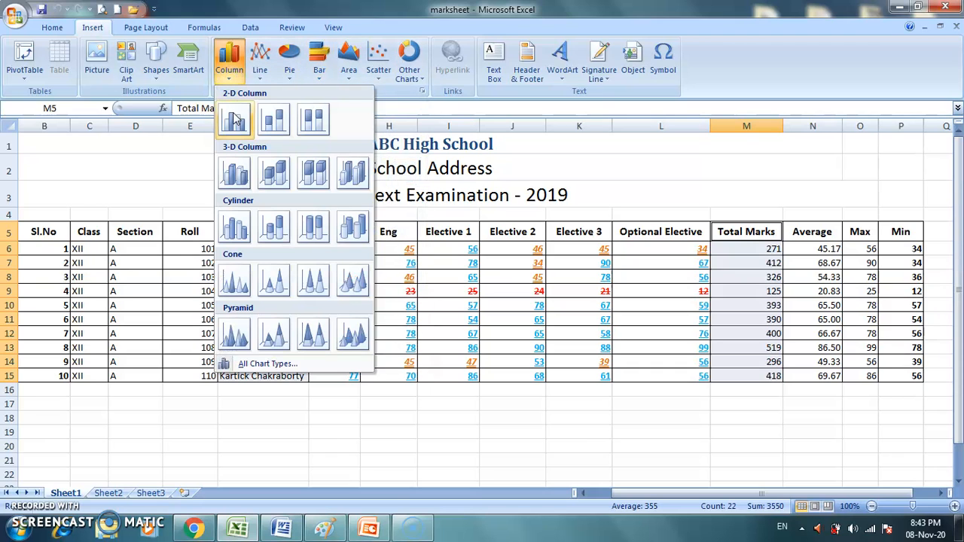
{"action": "left_click", "coordinate": [319, 79]}
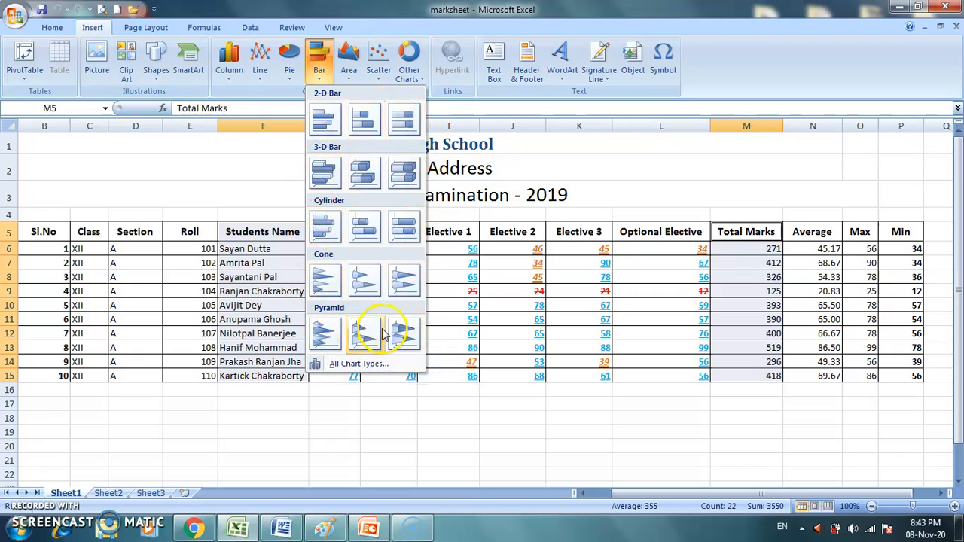
{"action": "left_click", "coordinate": [228, 69]}
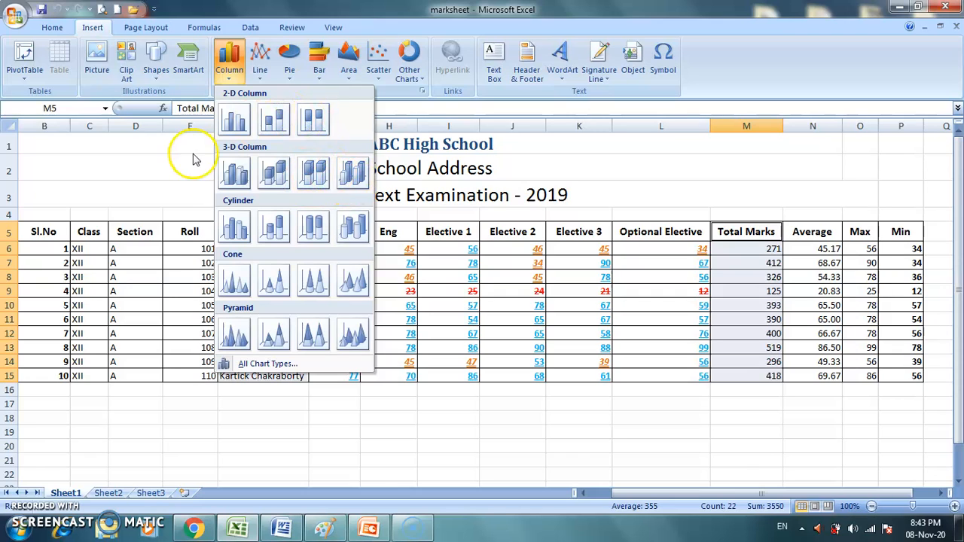
{"action": "left_click", "coordinate": [320, 72]}
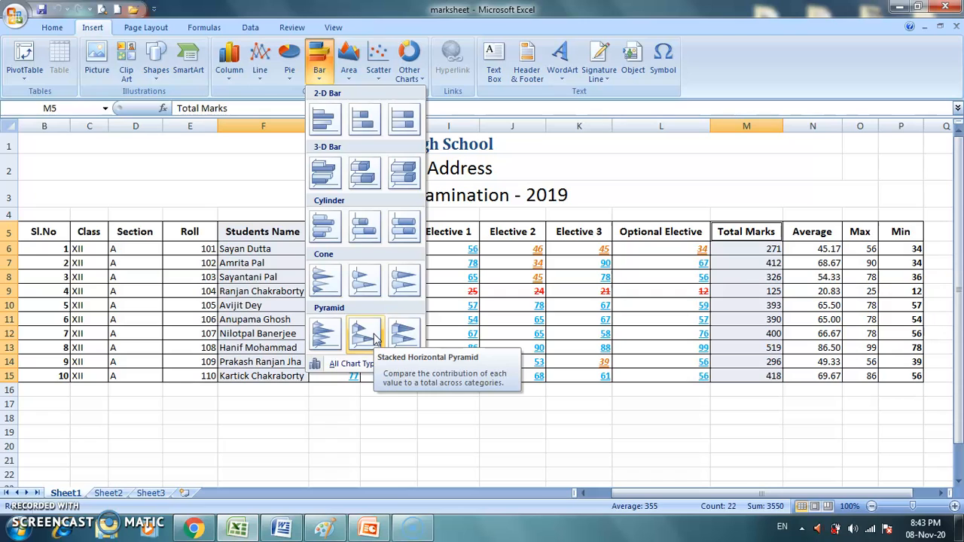
{"action": "left_click", "coordinate": [328, 126]}
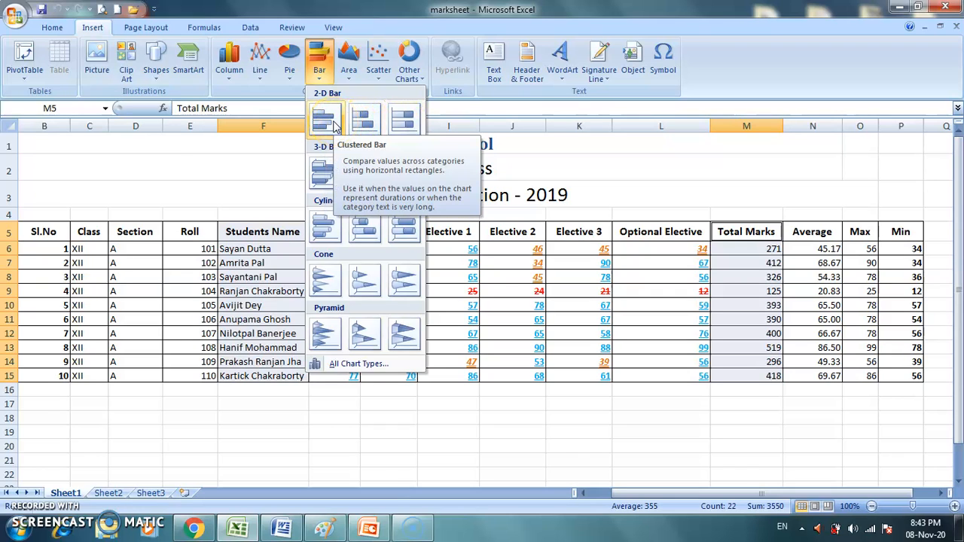
{"action": "left_click", "coordinate": [334, 124]}
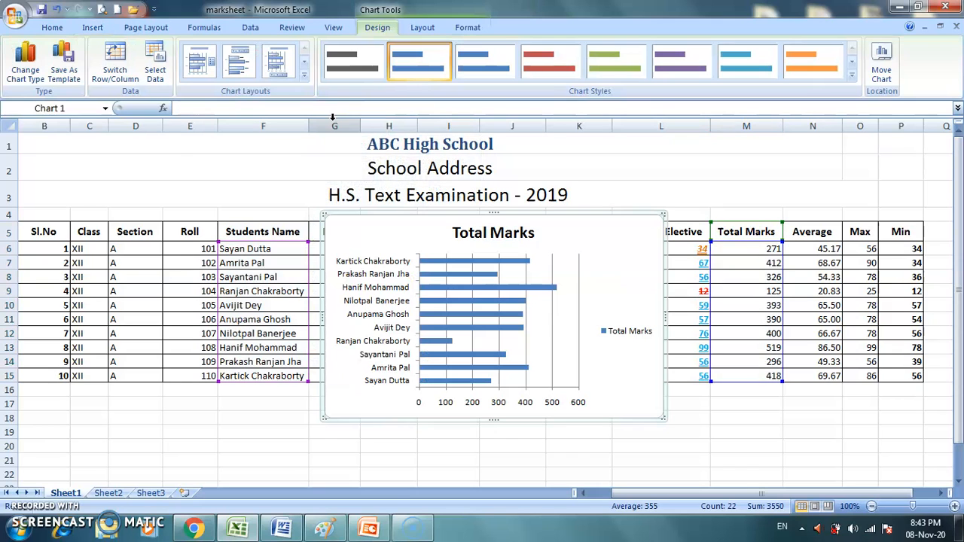
Make the chart taller by extending its upper edge and apply the turquoise bevelled bar style
{"action": "left_click_drag", "start_coordinate": [495, 212], "coordinate": [494, 160]}
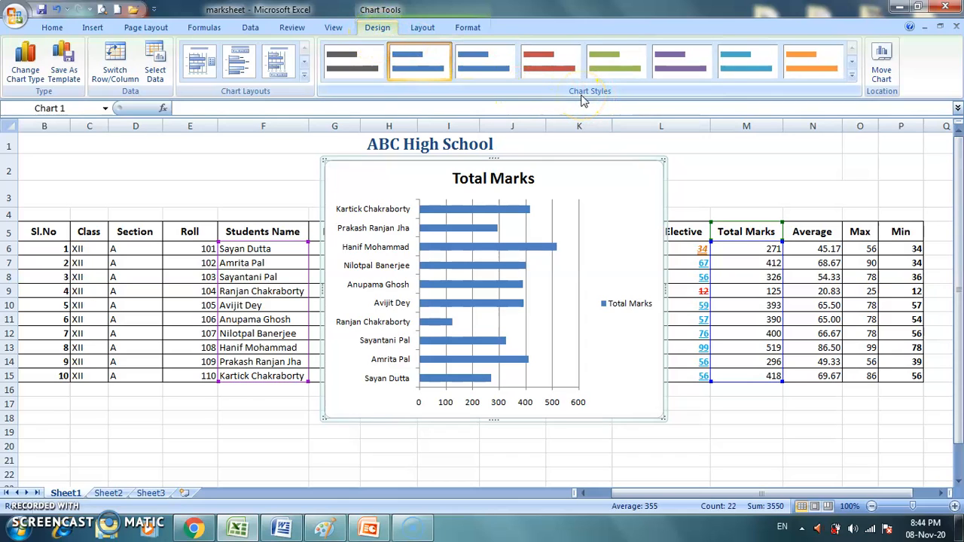
{"action": "left_click", "coordinate": [852, 75]}
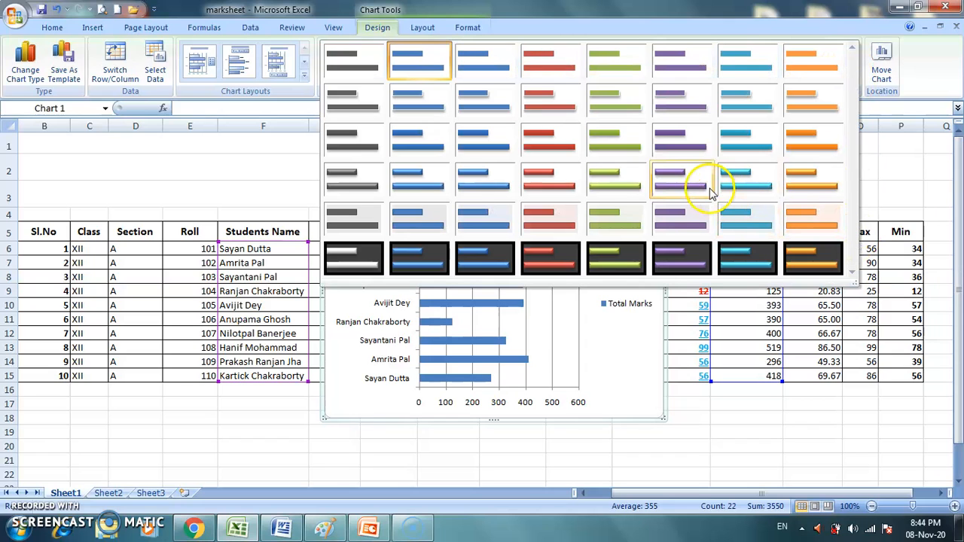
{"action": "left_click", "coordinate": [743, 186]}
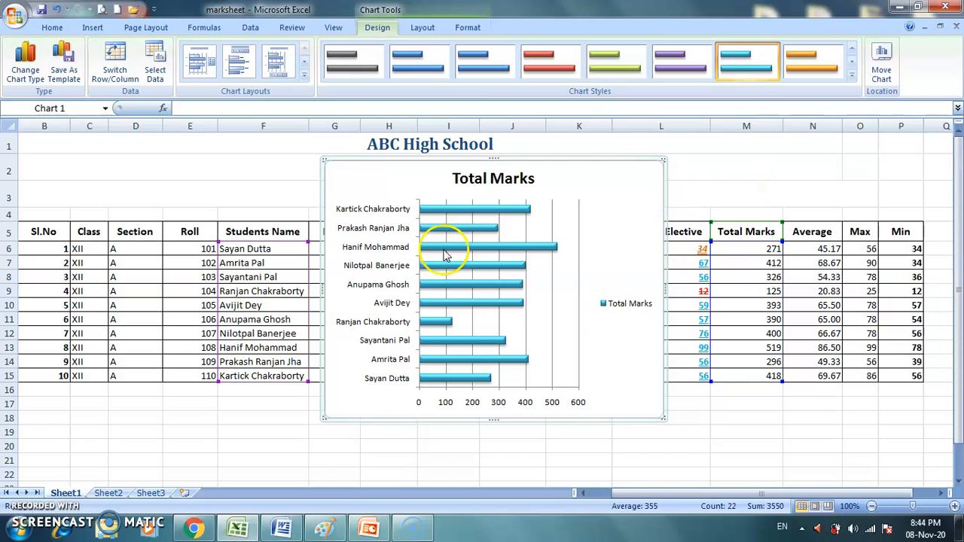
{"action": "mouse_move", "coordinate": [444, 385]}
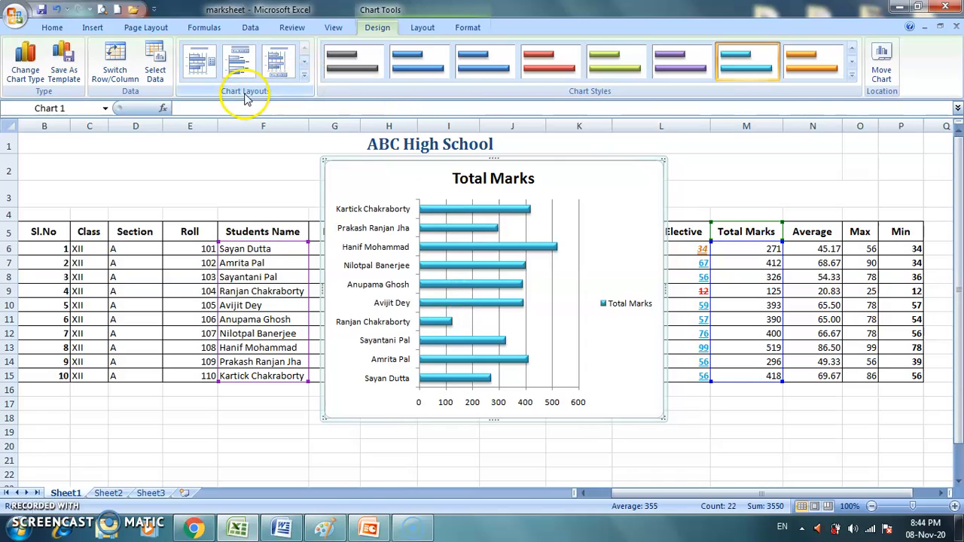
Try several layouts on the Total Marks chart, ending with the one that adds a data table under the bars
{"action": "left_click", "coordinate": [304, 74]}
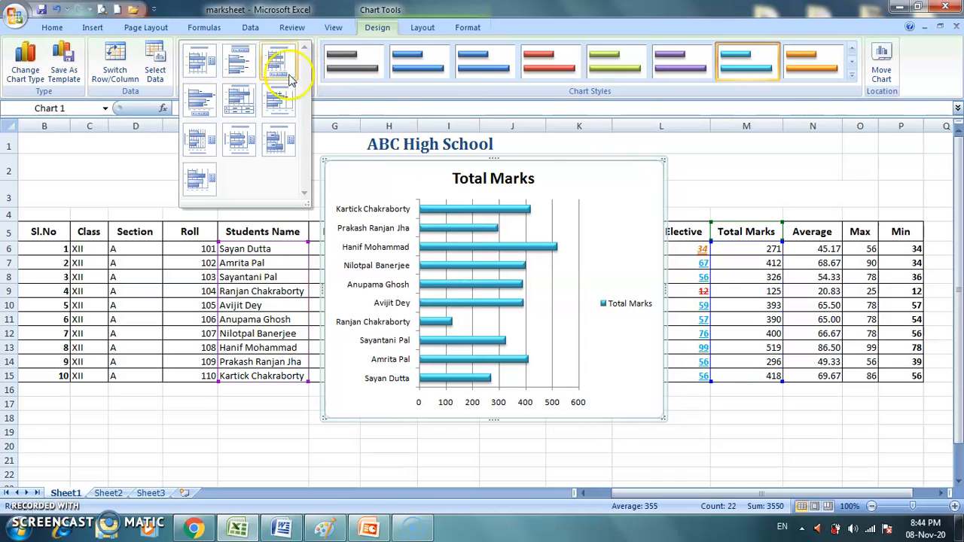
{"action": "left_click", "coordinate": [199, 64]}
{"action": "left_click", "coordinate": [241, 64]}
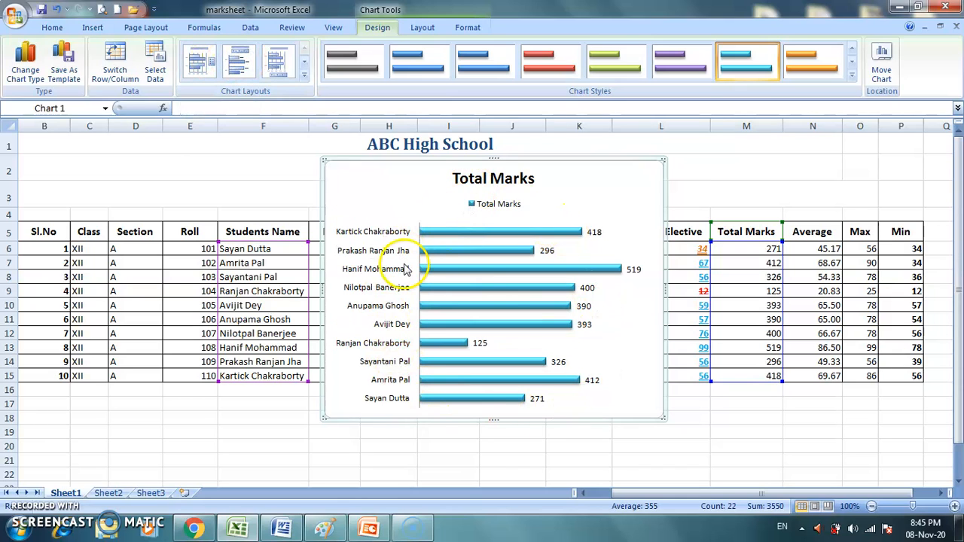
{"action": "left_click", "coordinate": [276, 66]}
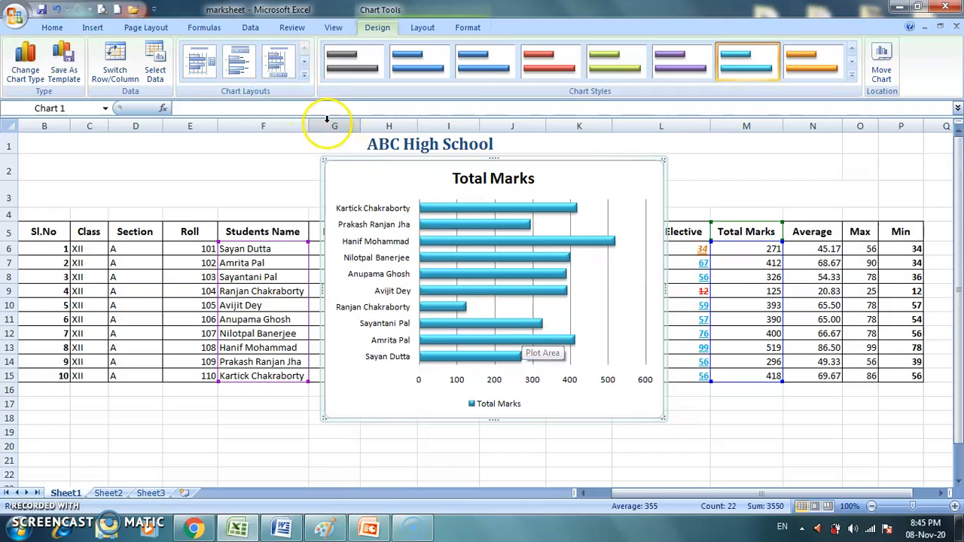
{"action": "left_click", "coordinate": [304, 75]}
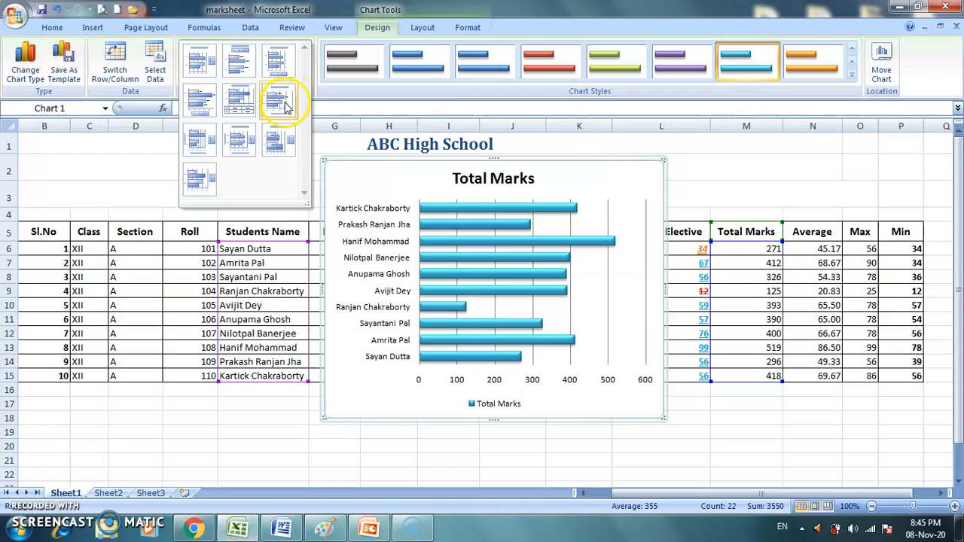
{"action": "left_click", "coordinate": [236, 103]}
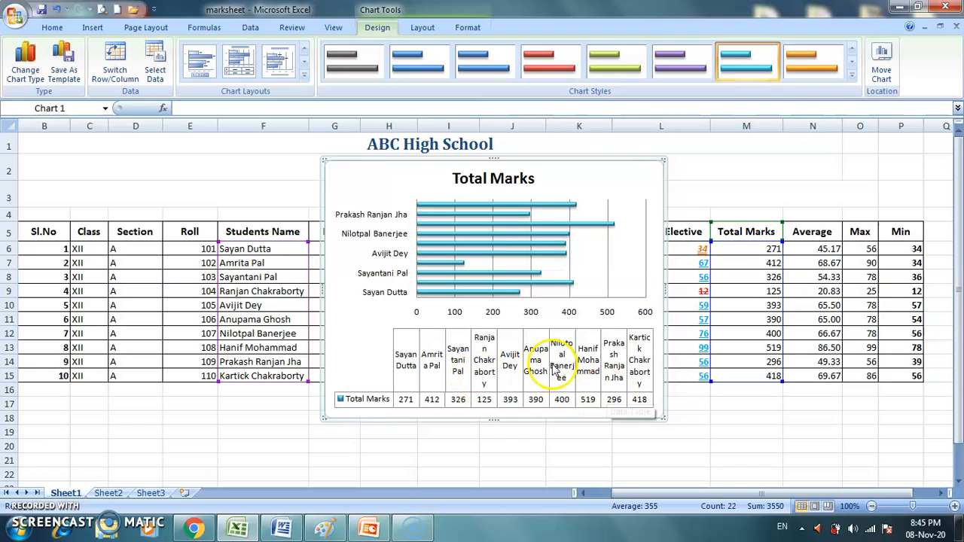
{"action": "left_click", "coordinate": [303, 74]}
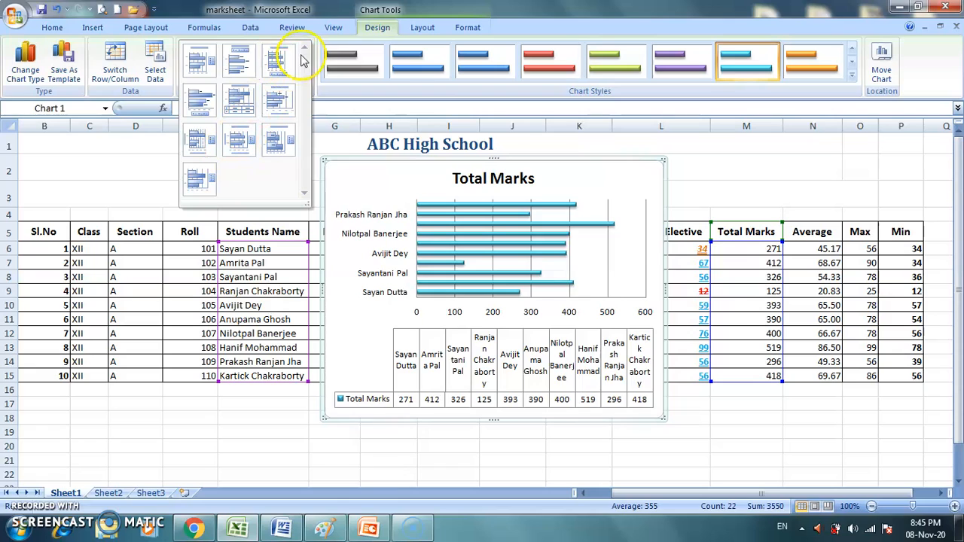
{"action": "left_click", "coordinate": [343, 162]}
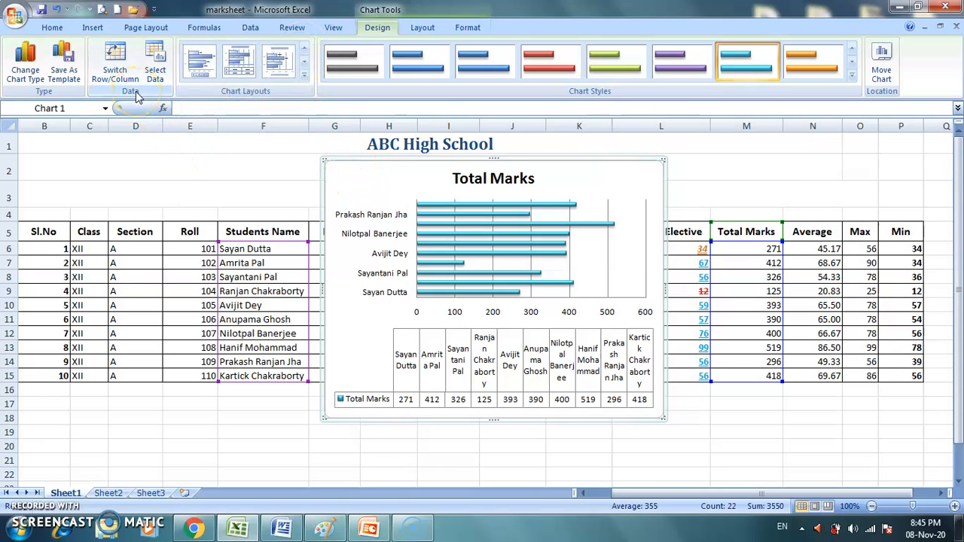
Swap the chart's rows and columns so that each student becomes a separate series
{"action": "left_click", "coordinate": [117, 66]}
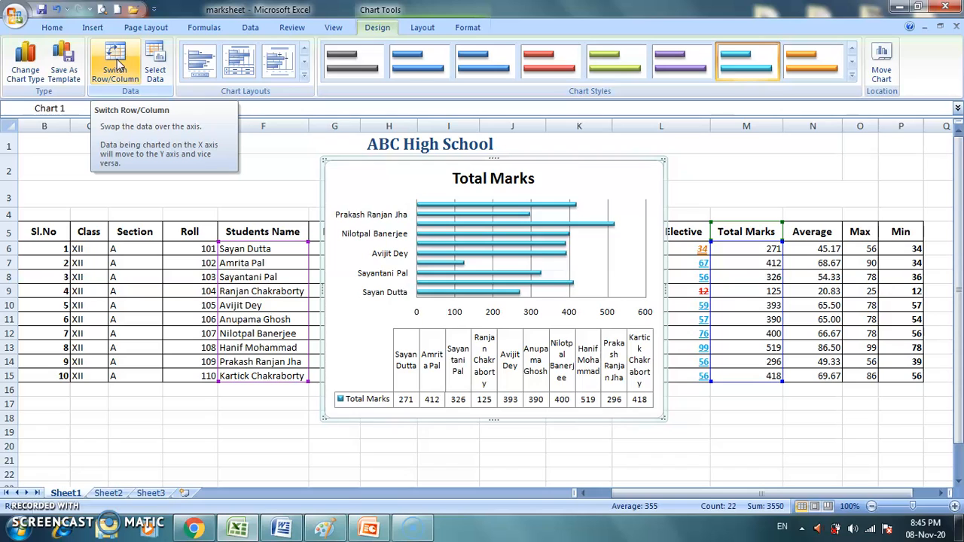
{"action": "left_click", "coordinate": [117, 67]}
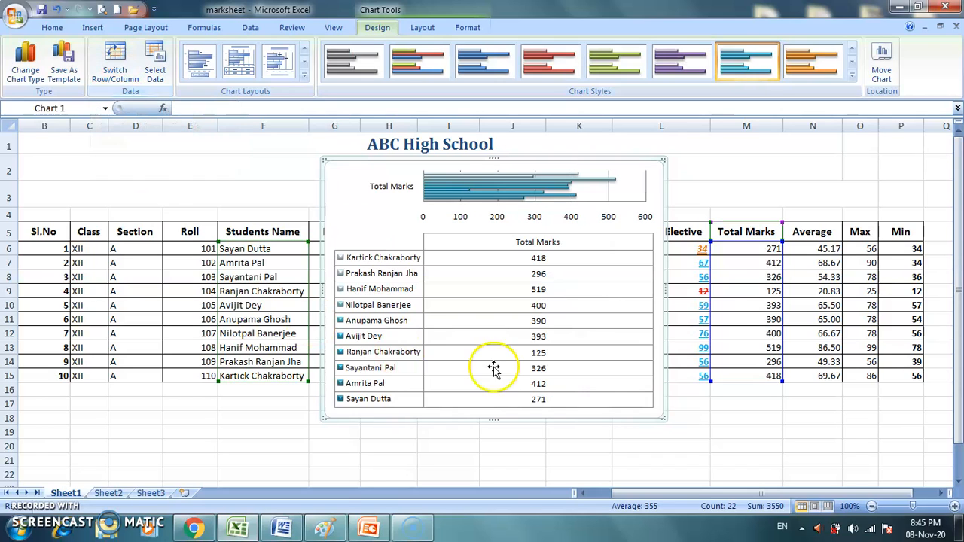
Apply the chart layout with value labels and a legend below the bars, and give it the multicoloured style from the second style row
{"action": "left_click", "coordinate": [205, 67]}
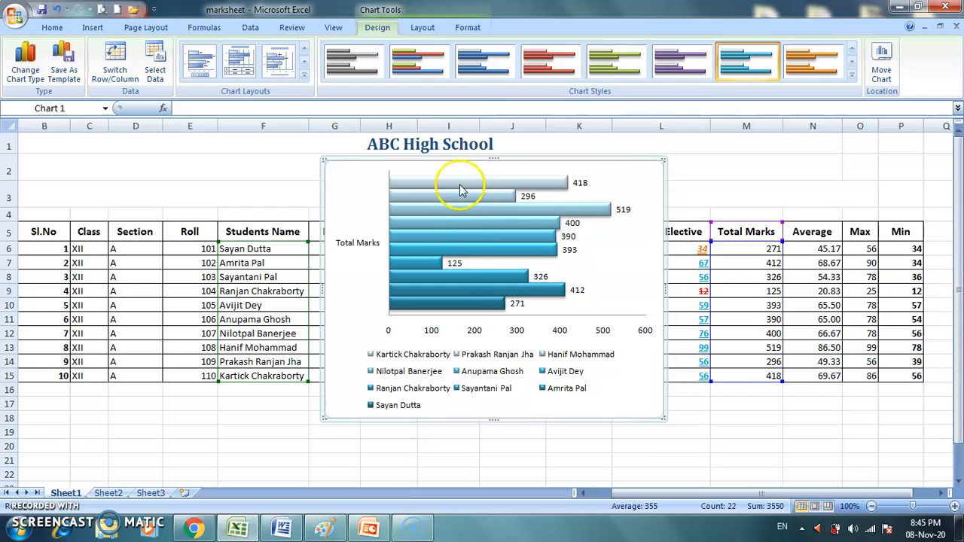
{"action": "left_click", "coordinate": [854, 76]}
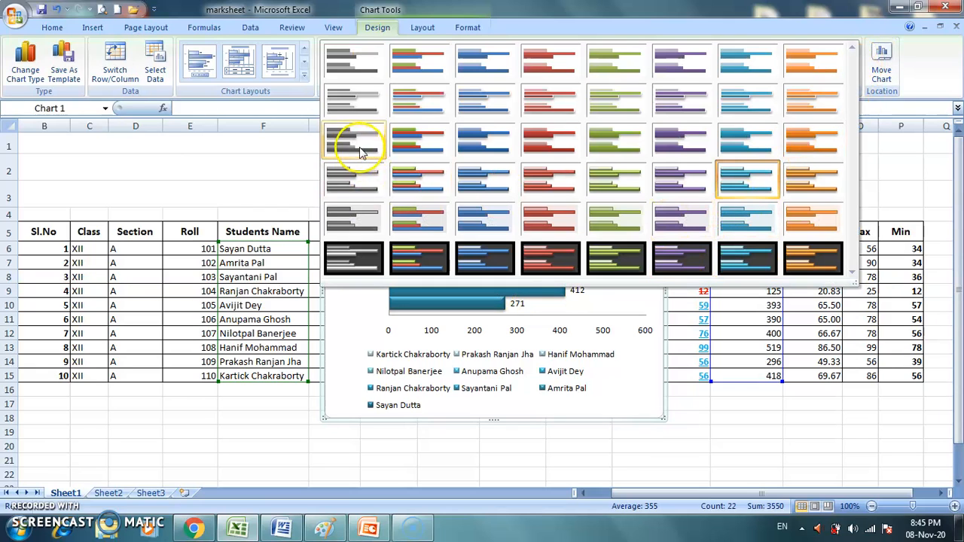
{"action": "left_click", "coordinate": [419, 98]}
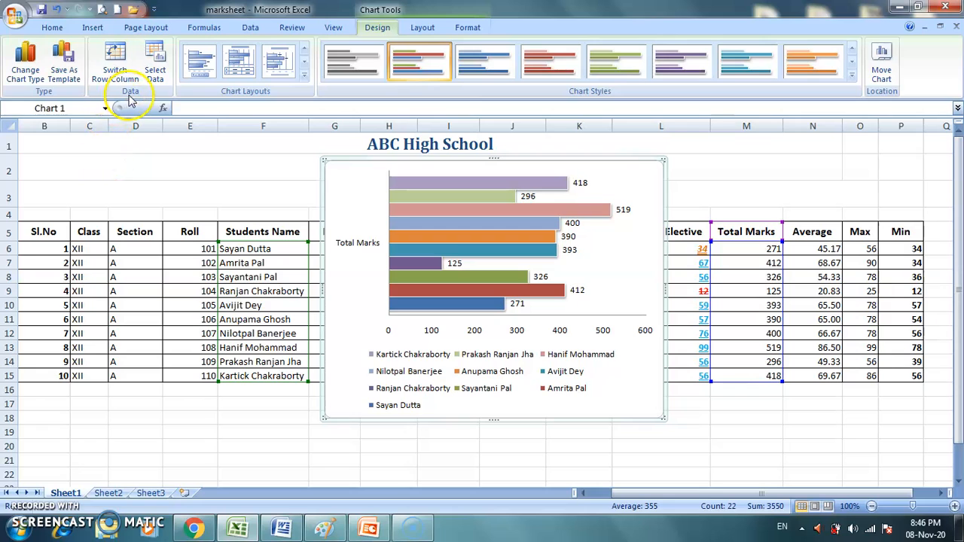
Move the chart clear of the marks table and set its data range to F5:I15, from Students Name through Elective 1
{"action": "left_click", "coordinate": [158, 66]}
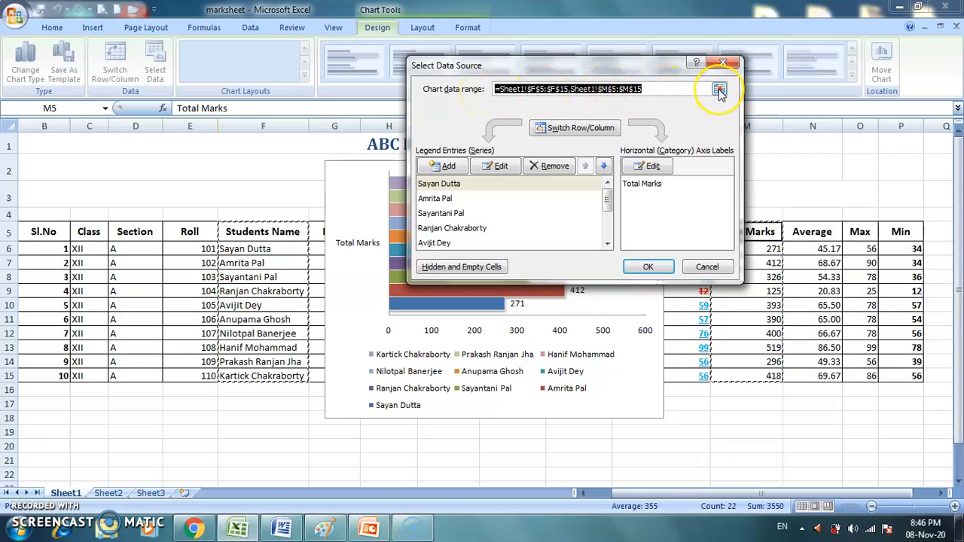
{"action": "left_click", "coordinate": [710, 265]}
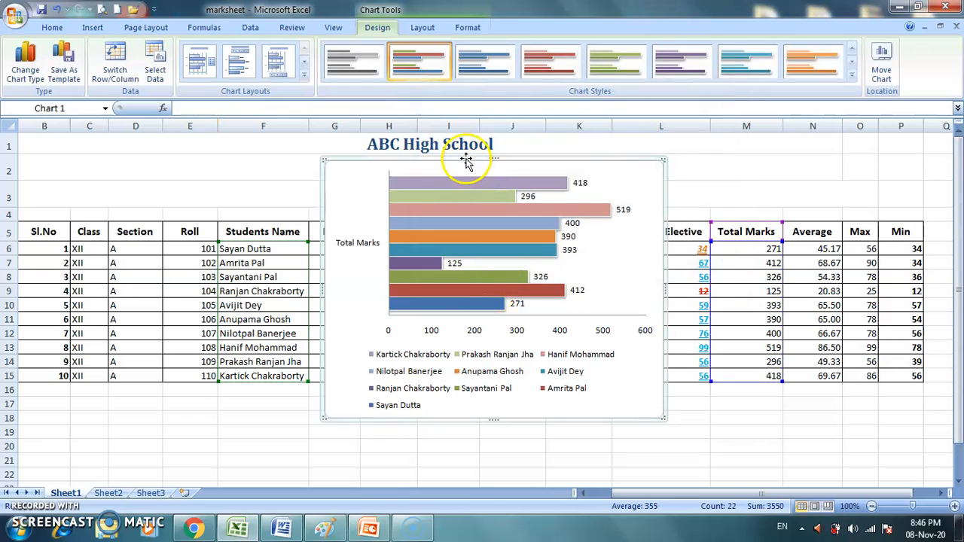
{"action": "left_click_drag", "start_coordinate": [471, 173], "coordinate": [770, 379]}
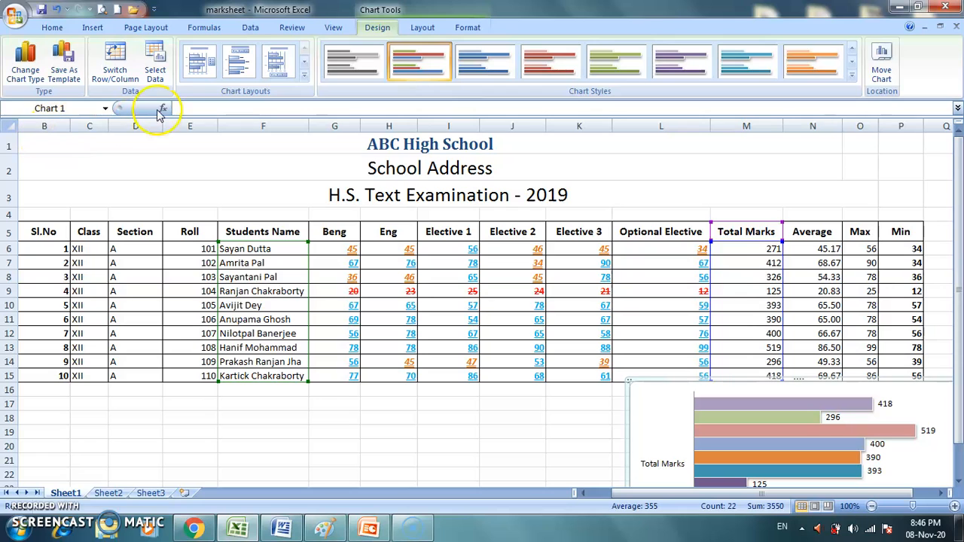
{"action": "left_click", "coordinate": [156, 71]}
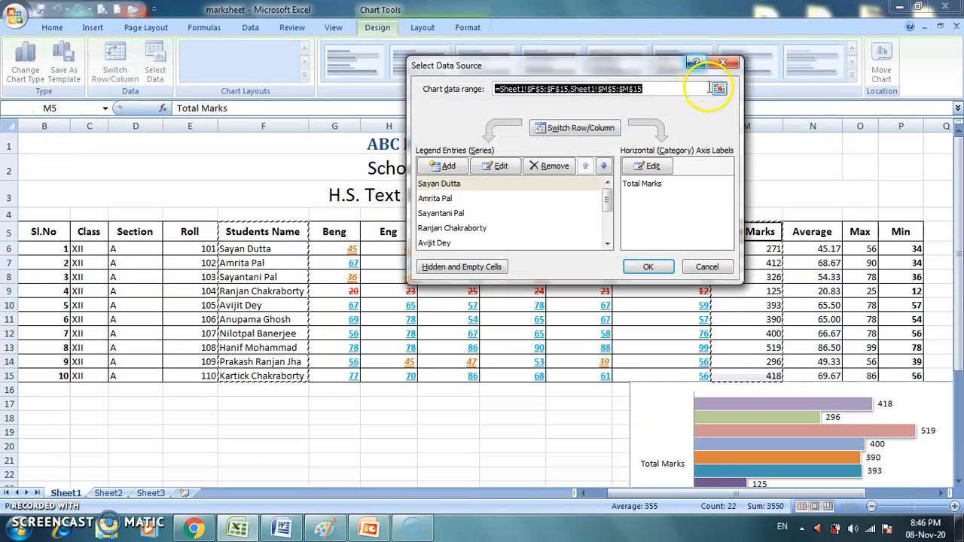
{"action": "left_click", "coordinate": [720, 89]}
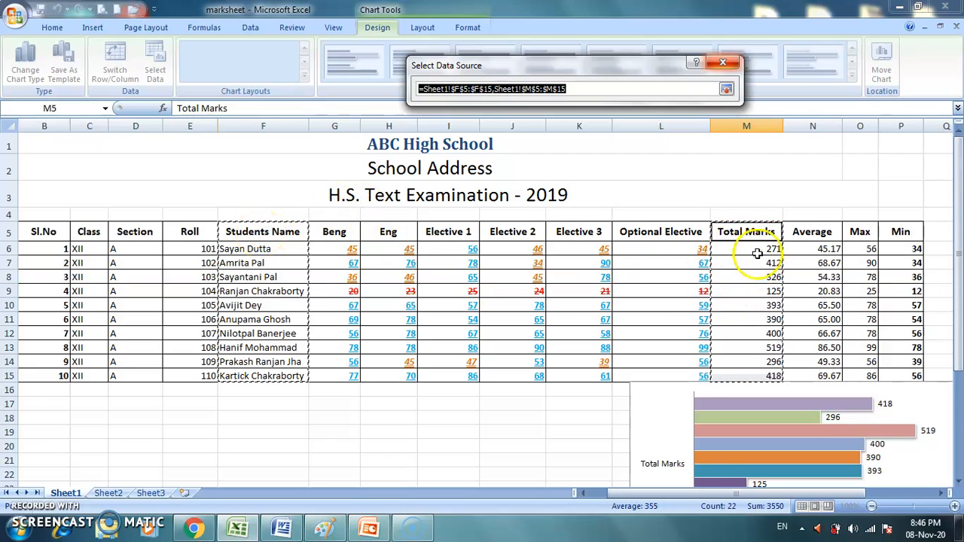
{"action": "left_click_drag", "start_coordinate": [254, 233], "coordinate": [462, 380]}
{"action": "left_click", "coordinate": [725, 90]}
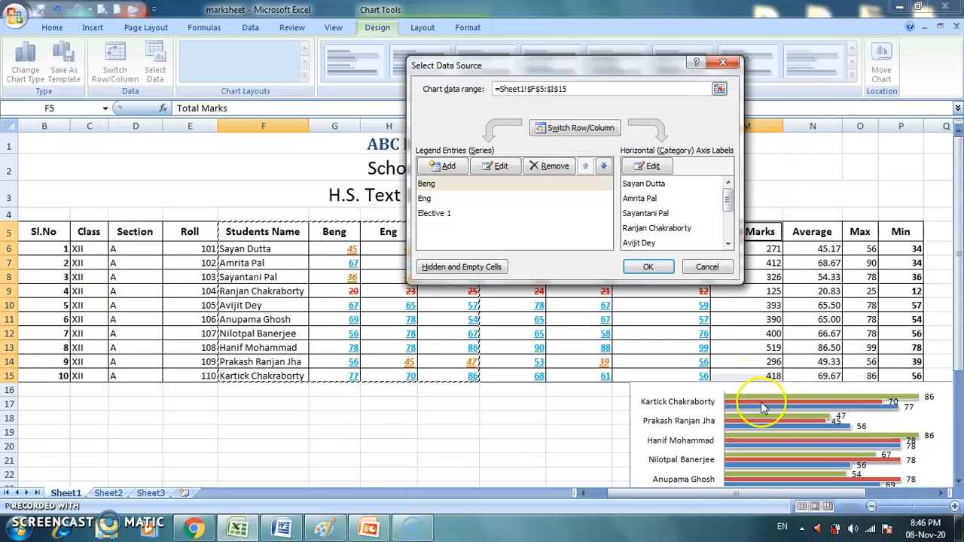
{"action": "left_click", "coordinate": [655, 267]}
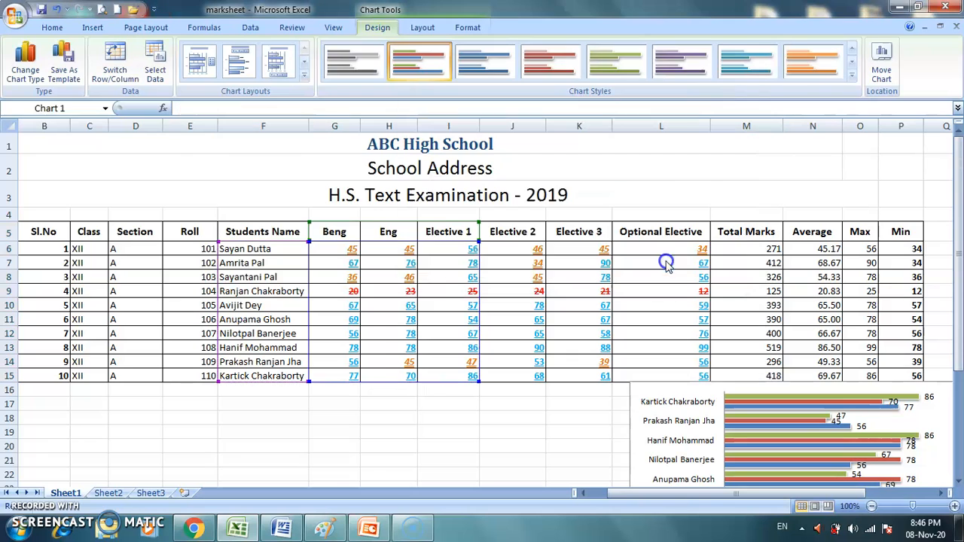
Move the chart back over the marks table and stretch it taller at both its upper and lower edges
{"action": "left_click_drag", "start_coordinate": [641, 405], "coordinate": [454, 175]}
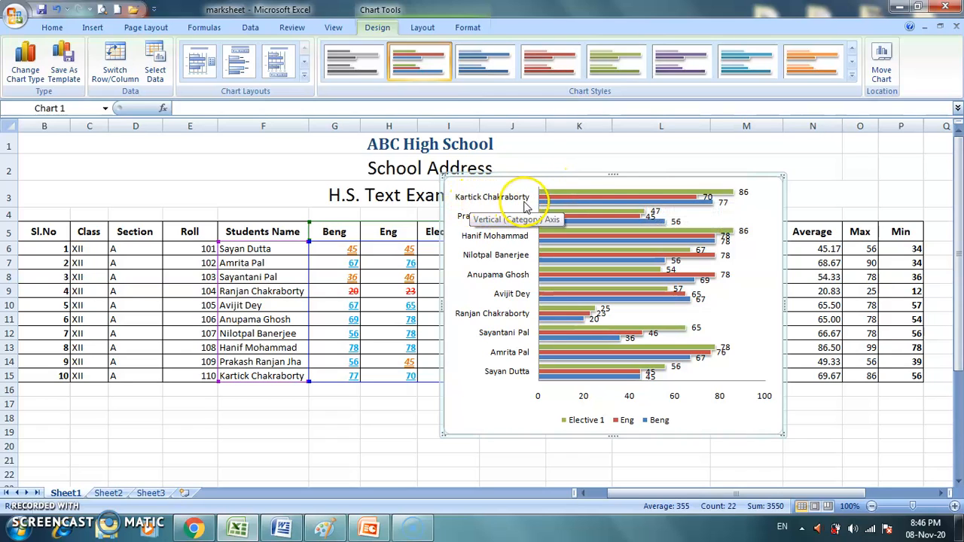
{"action": "left_click_drag", "start_coordinate": [616, 176], "coordinate": [614, 136]}
{"action": "left_click_drag", "start_coordinate": [614, 436], "coordinate": [618, 484]}
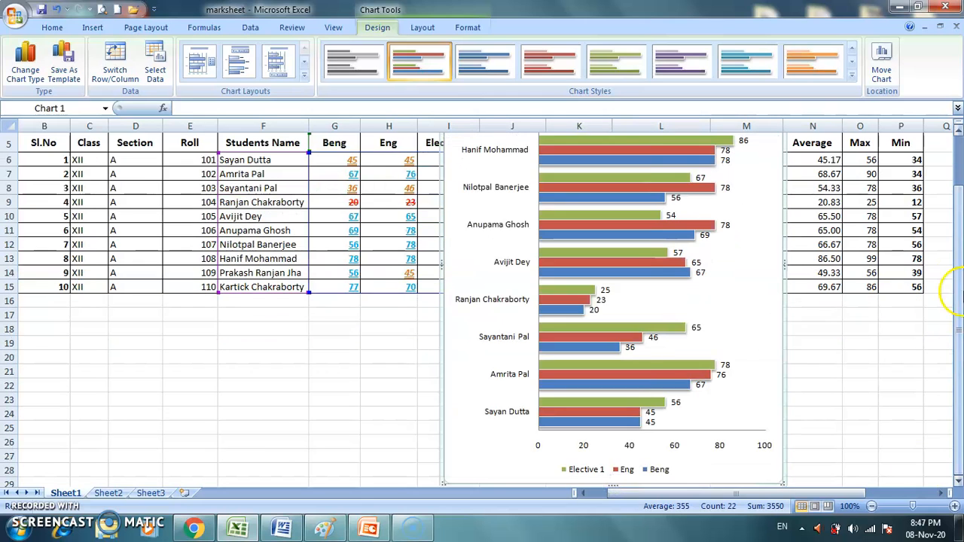
Shorten the bar chart by moving its lower edge up to about row 24
{"action": "mouse_move", "coordinate": [956, 249]}
{"action": "left_mouse_down"}
{"action": "mouse_move", "coordinate": [903, 241]}
{"action": "mouse_move", "coordinate": [958, 249]}
{"action": "left_mouse_up"}
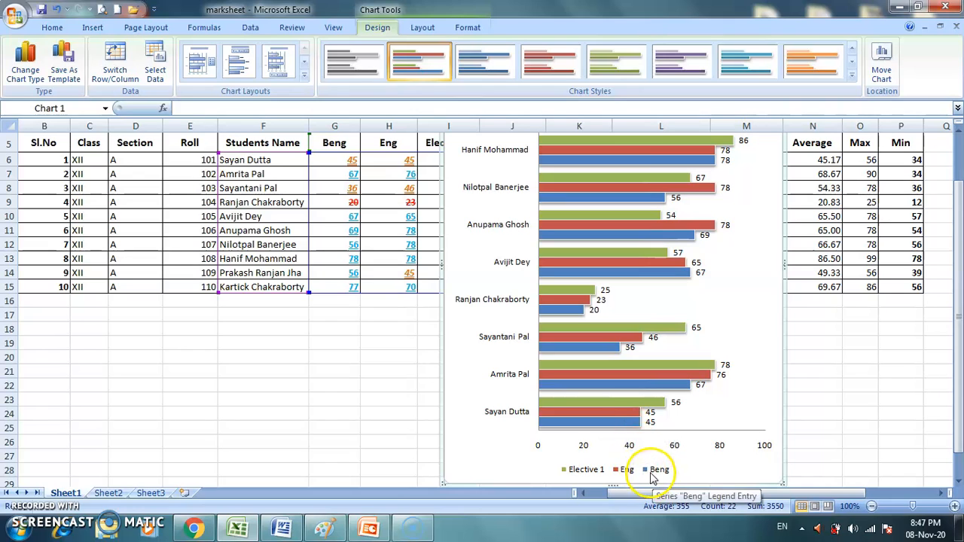
{"action": "left_click_drag", "start_coordinate": [611, 484], "coordinate": [610, 396]}
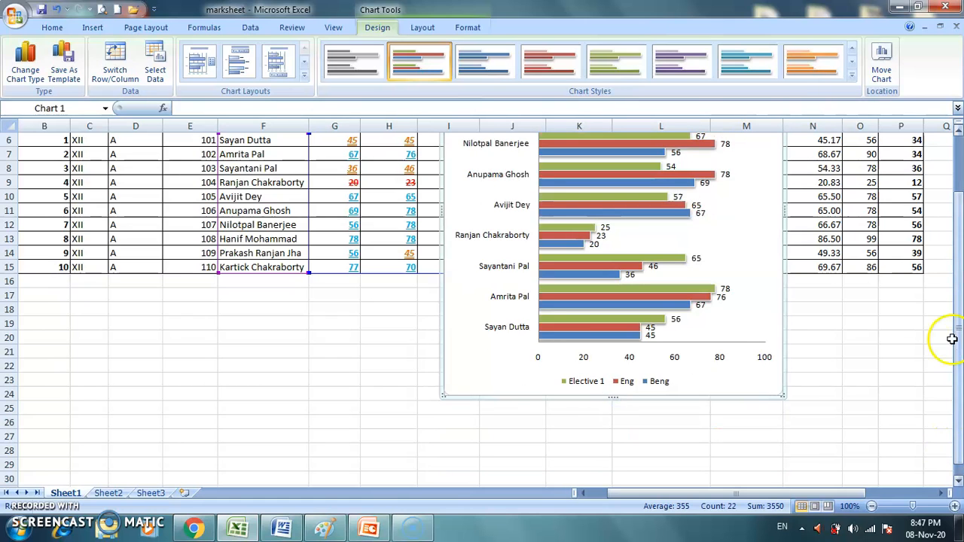
{"action": "left_click_drag", "start_coordinate": [956, 316], "coordinate": [959, 258]}
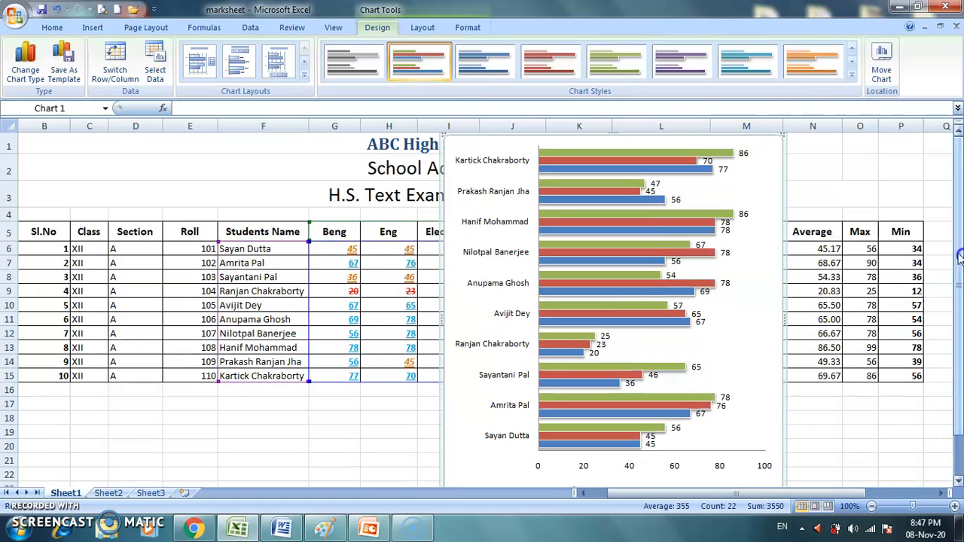
Delete the bar chart covering the marks table
{"action": "mouse_move", "coordinate": [638, 317]}
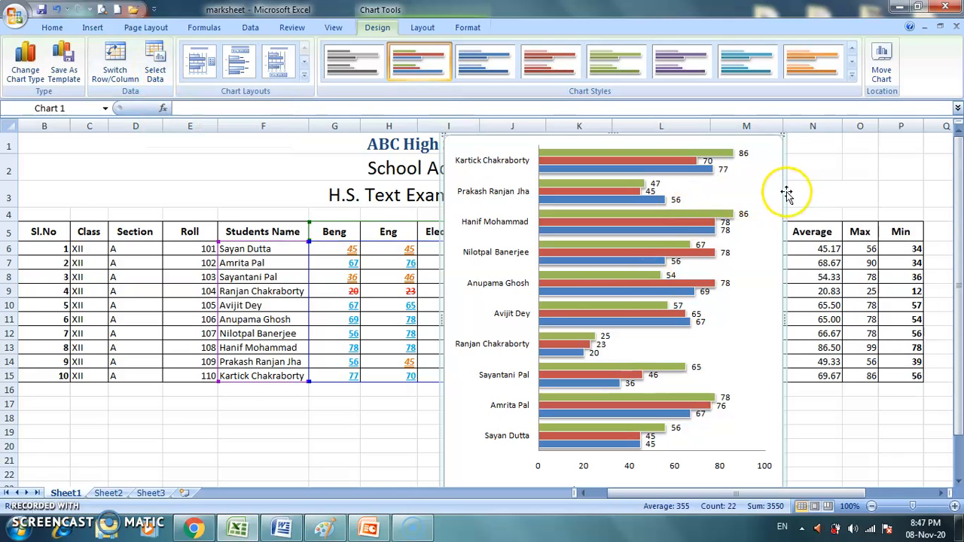
{"action": "key", "text": "Delete"}
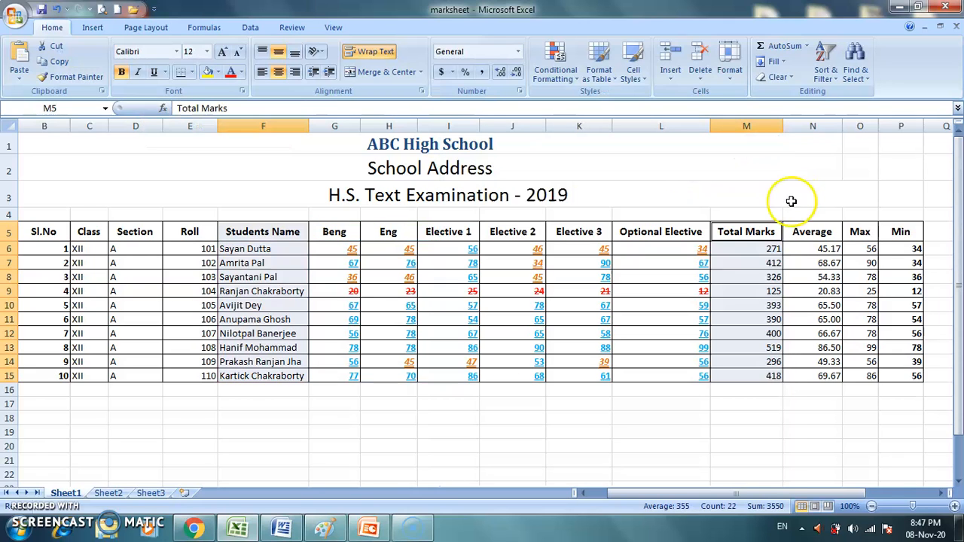
{"action": "left_click_drag", "start_coordinate": [391, 347], "coordinate": [423, 348]}
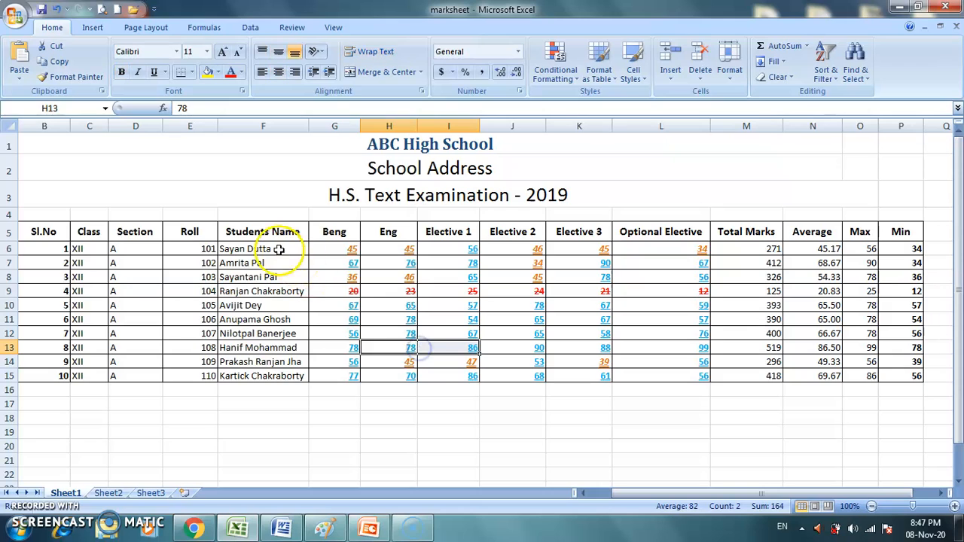
Insert a 3-D clustered bar chart from F5:K15, Students Name through Elective 3
{"action": "left_click_drag", "start_coordinate": [260, 232], "coordinate": [565, 382]}
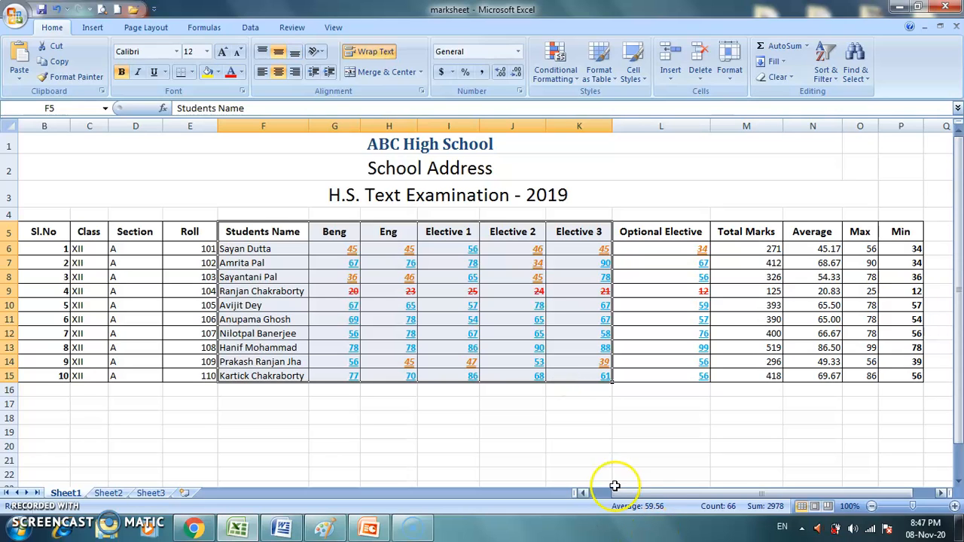
{"action": "left_click", "coordinate": [95, 27]}
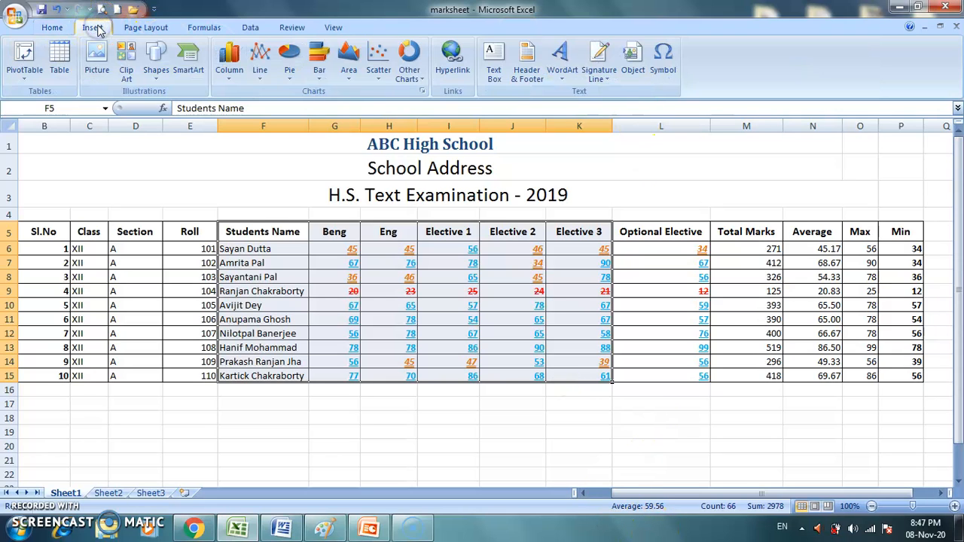
{"action": "left_click", "coordinate": [319, 70]}
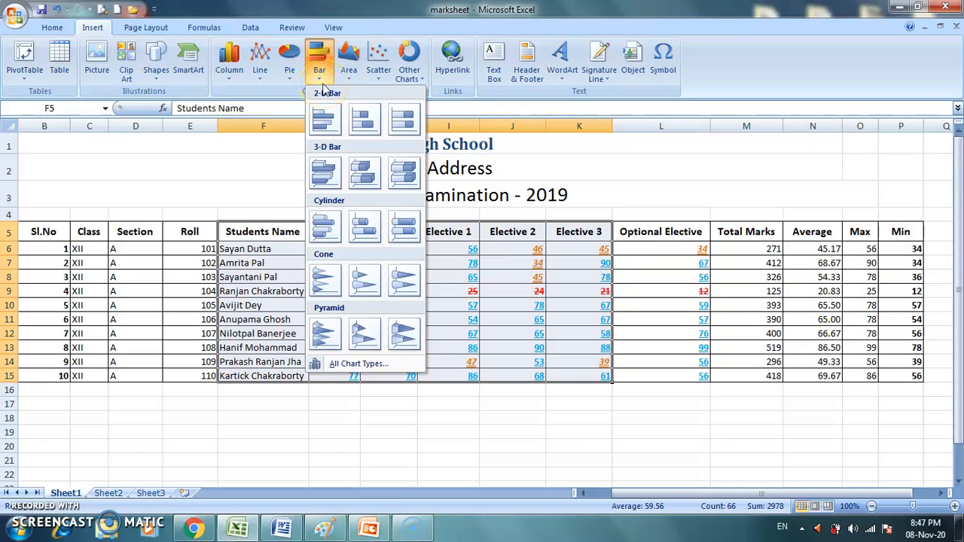
{"action": "left_click", "coordinate": [362, 124]}
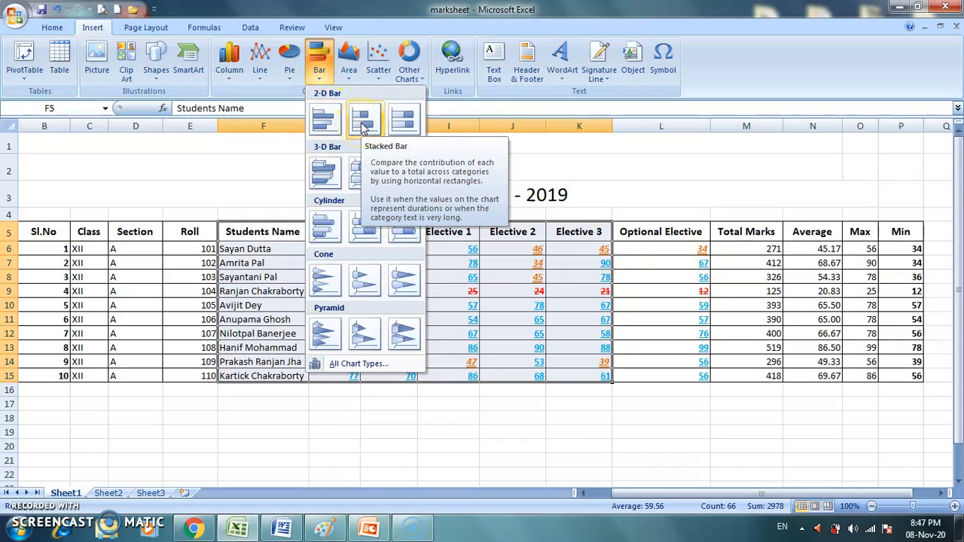
{"action": "left_click", "coordinate": [326, 176]}
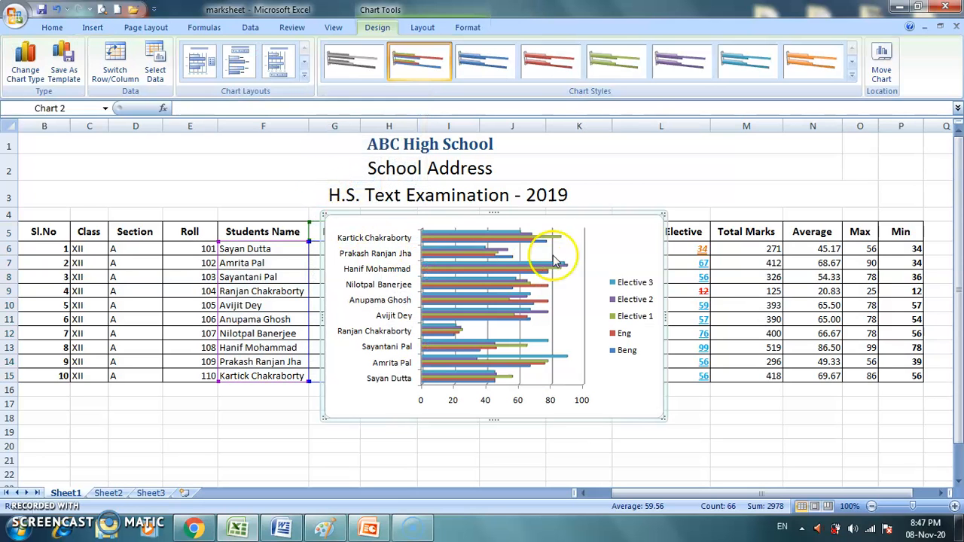
Stretch the 3-D bar chart taller at both its upper and lower edges and browse the available chart styles
{"action": "left_click_drag", "start_coordinate": [491, 213], "coordinate": [490, 141]}
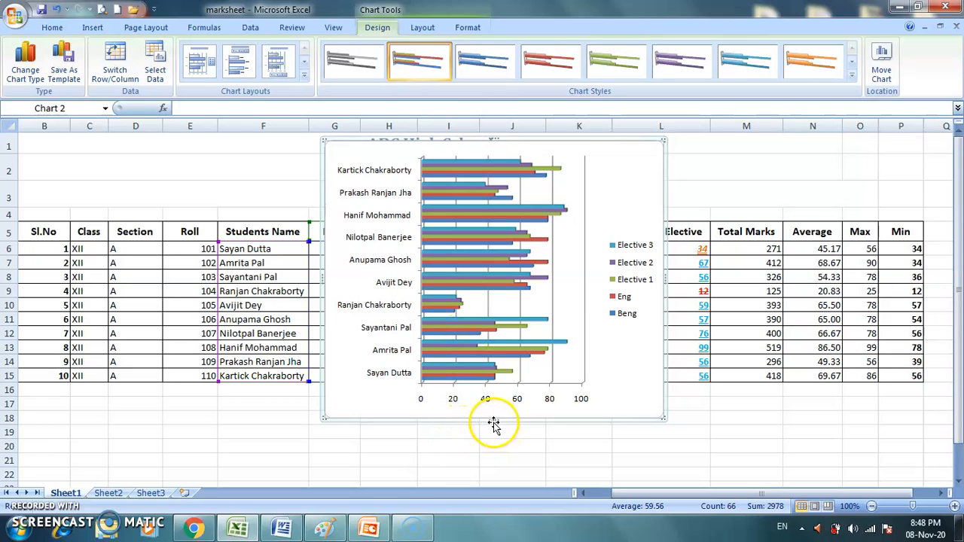
{"action": "left_click_drag", "start_coordinate": [492, 420], "coordinate": [493, 478]}
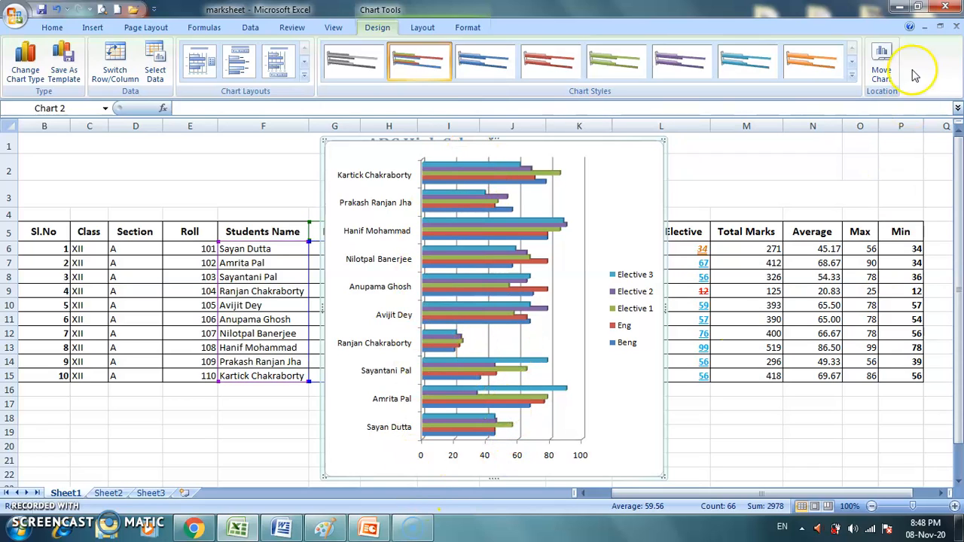
{"action": "left_click", "coordinate": [852, 75]}
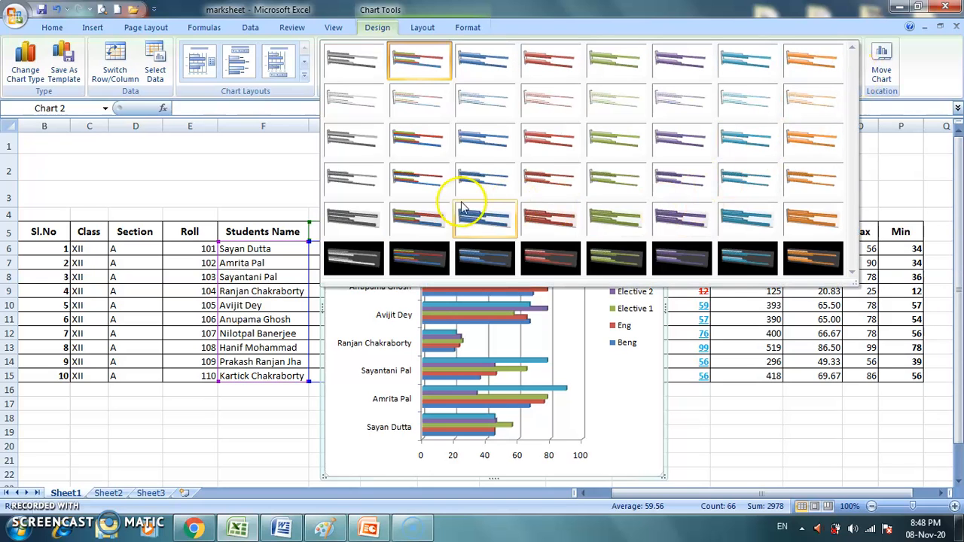
{"action": "left_click", "coordinate": [919, 85]}
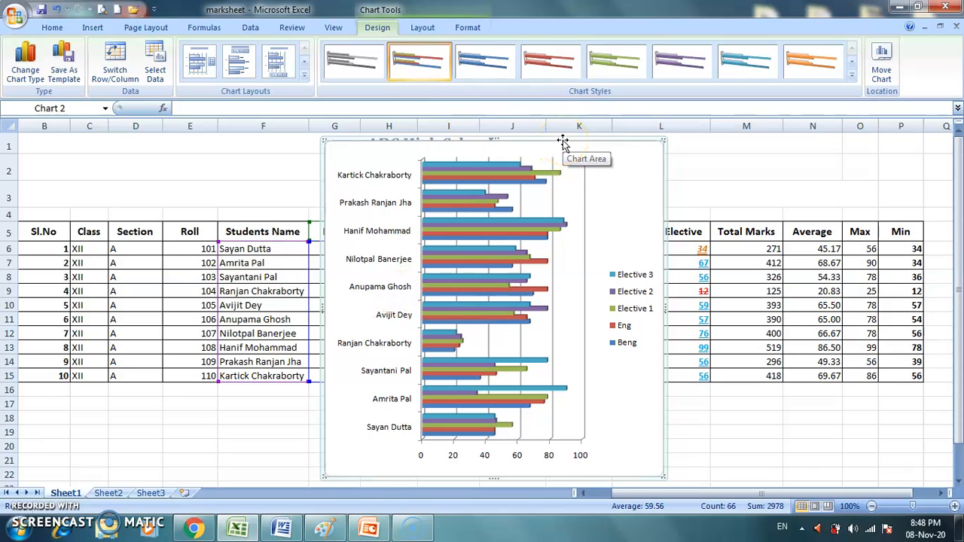
Delete the 3-D bar chart from the sheet
{"action": "key", "text": "Delete"}
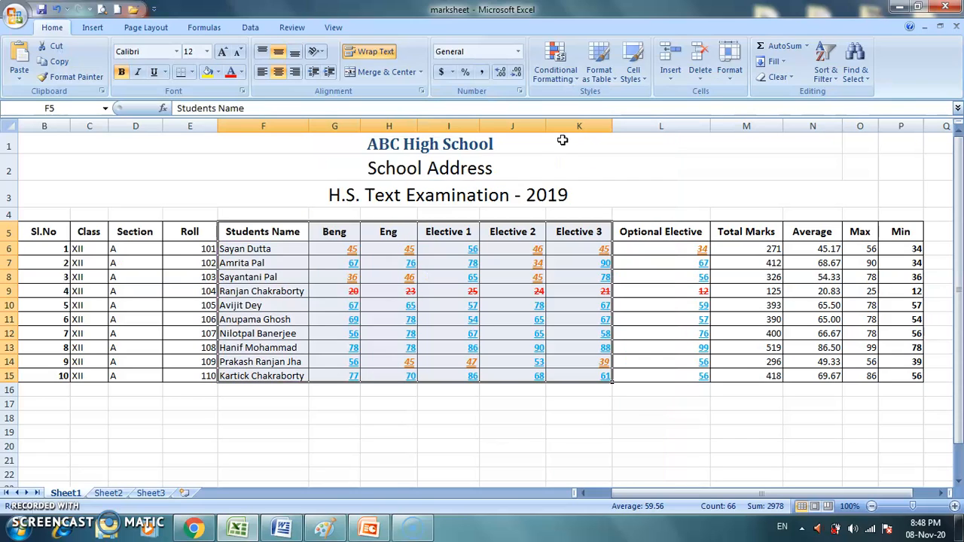
{"action": "left_click", "coordinate": [653, 315]}
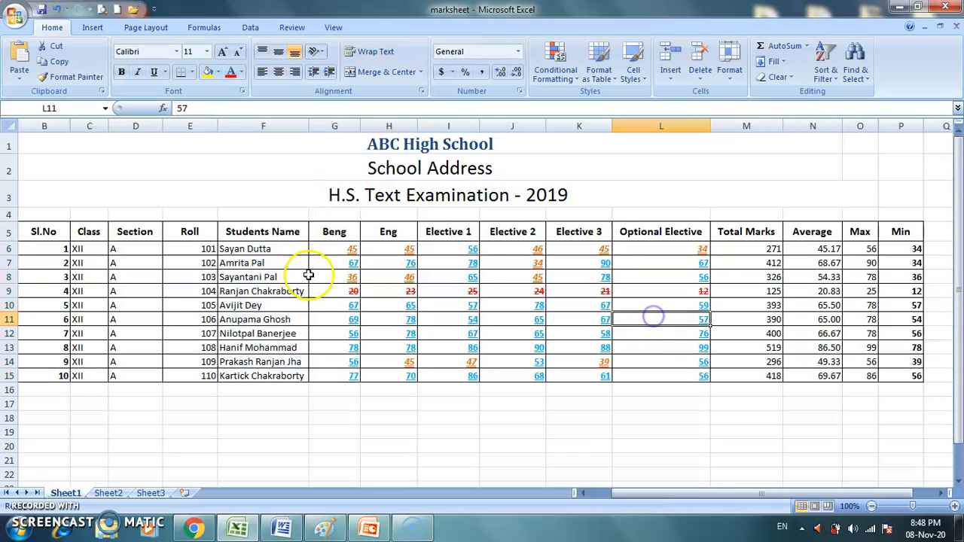
Insert a clustered horizontal cylinder chart from F5:G15, Students Name and Beng, and stretch it taller at its upper and lower edges
{"action": "left_click_drag", "start_coordinate": [252, 231], "coordinate": [329, 376]}
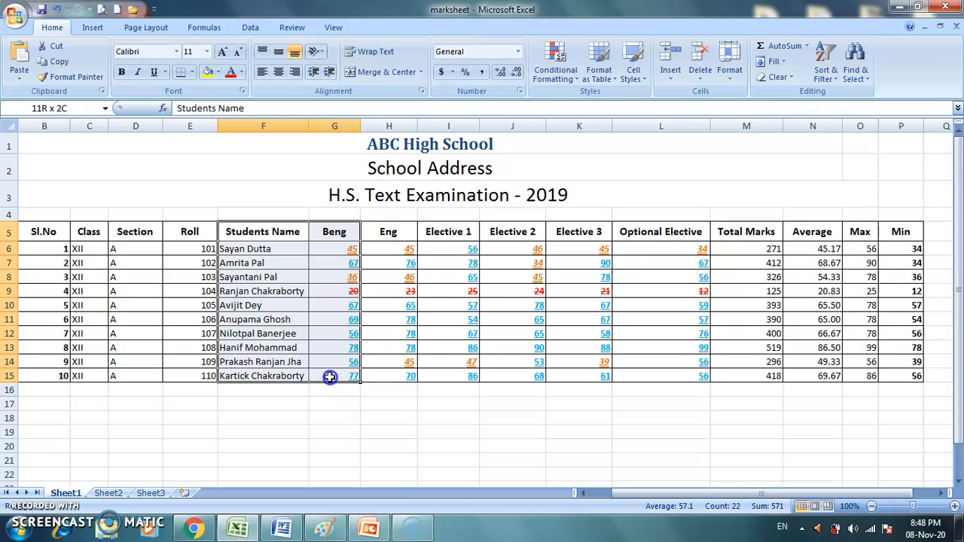
{"action": "left_click", "coordinate": [102, 29]}
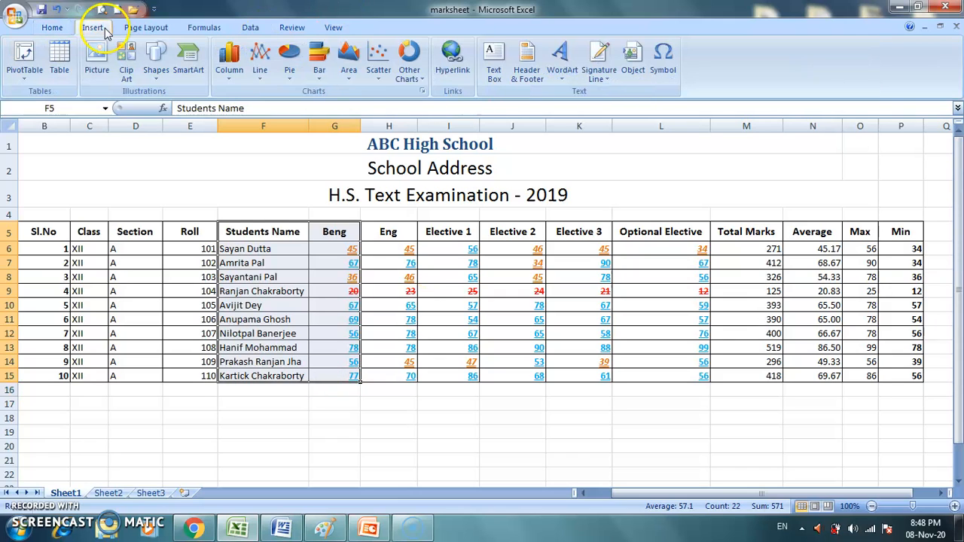
{"action": "left_click", "coordinate": [320, 62]}
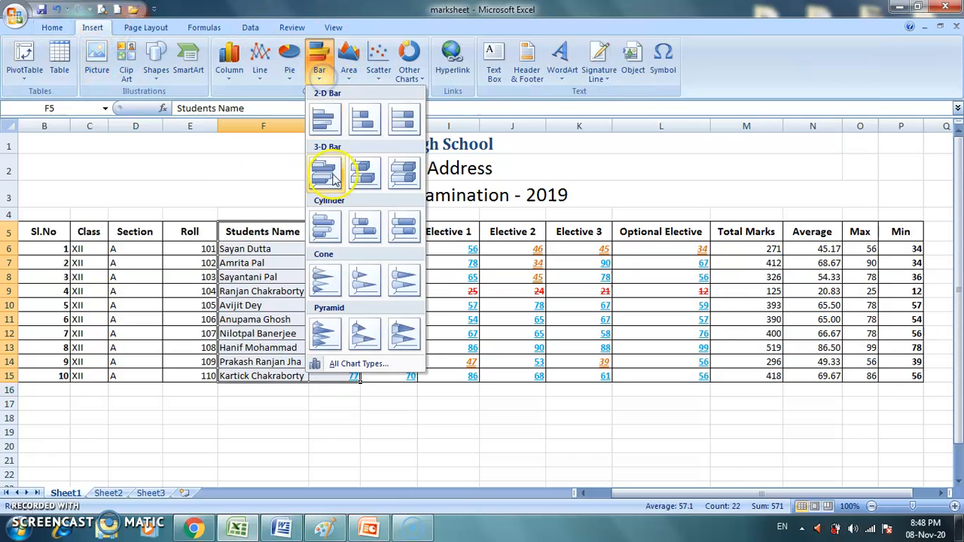
{"action": "left_click", "coordinate": [324, 226]}
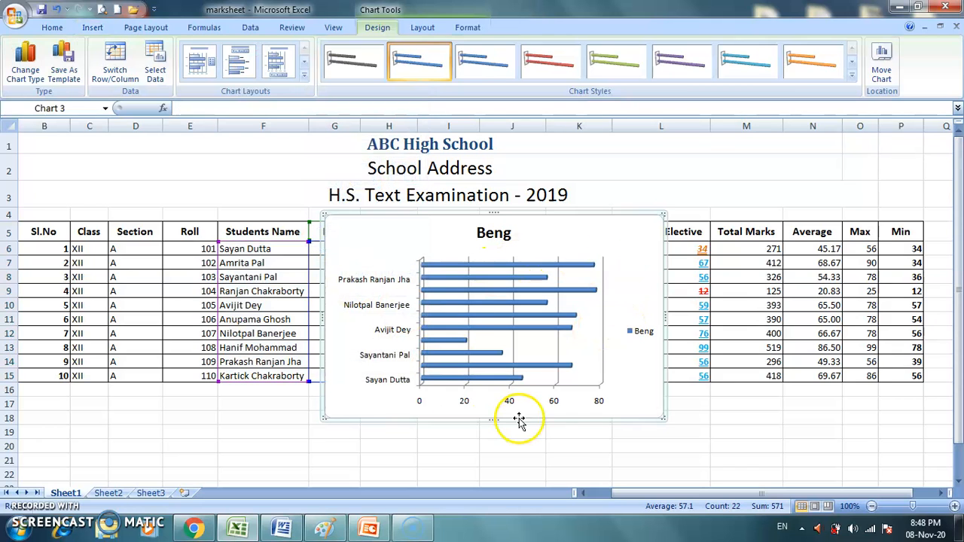
{"action": "left_click_drag", "start_coordinate": [493, 213], "coordinate": [495, 155]}
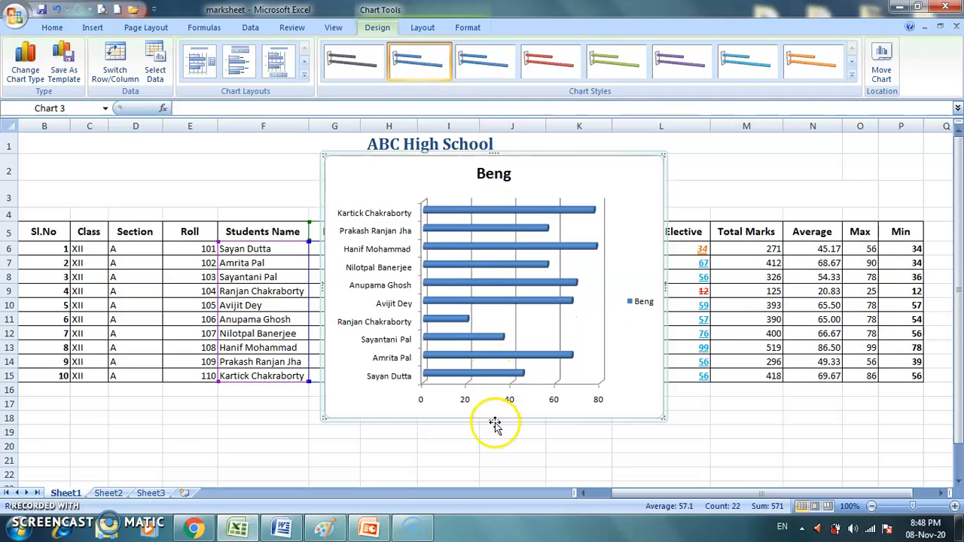
{"action": "left_click_drag", "start_coordinate": [493, 420], "coordinate": [497, 452]}
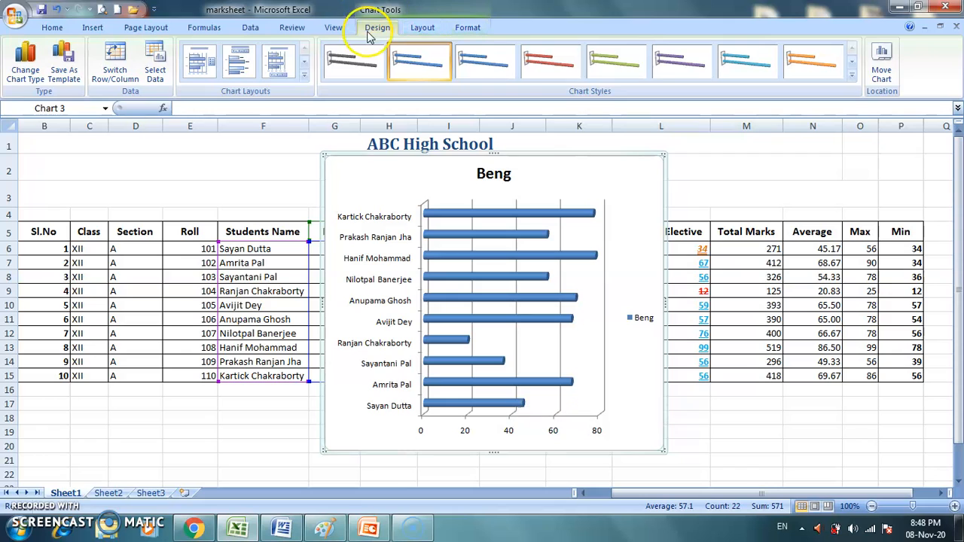
Give the Back Wall of the Beng cylinder chart a solid fill in a lighter shade of the dark blue theme colour
{"action": "left_click", "coordinate": [424, 30]}
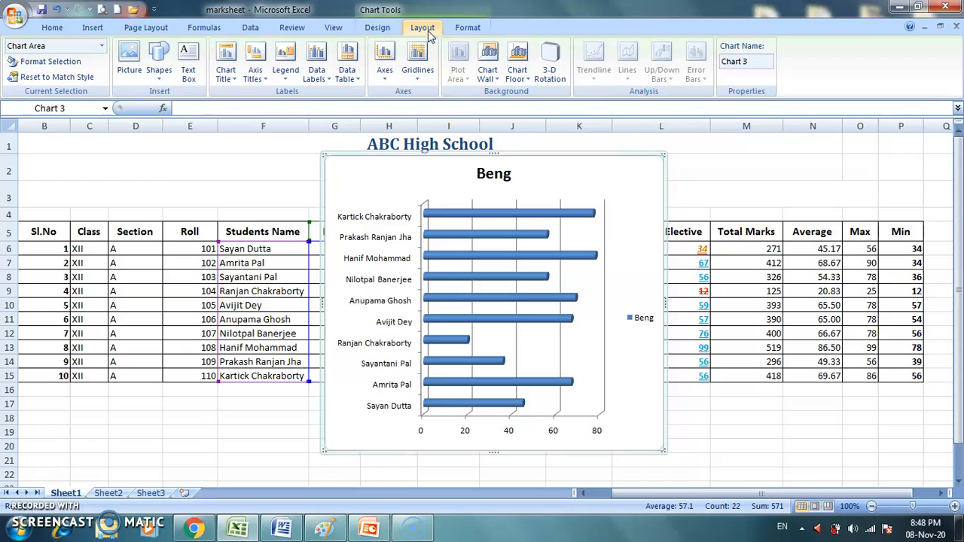
{"action": "left_click", "coordinate": [103, 47]}
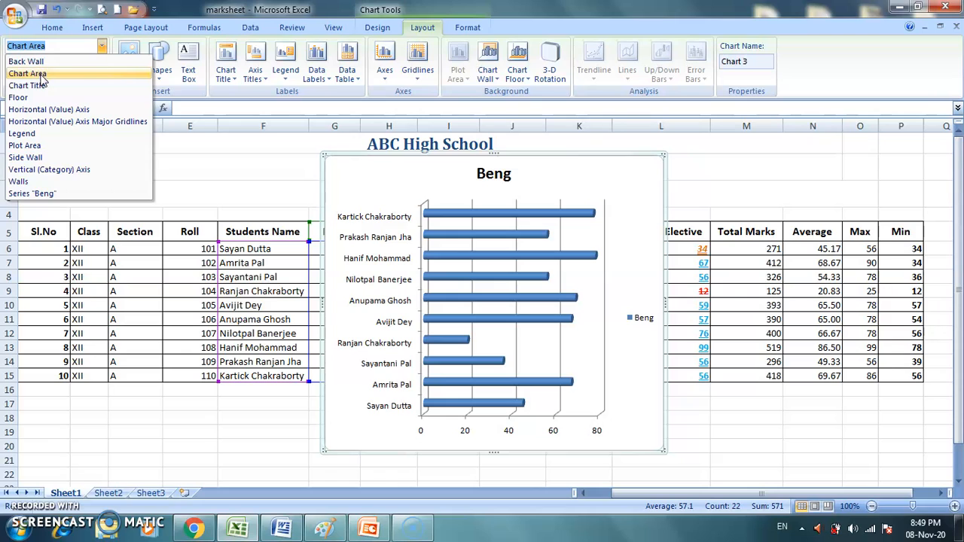
{"action": "left_click", "coordinate": [32, 99]}
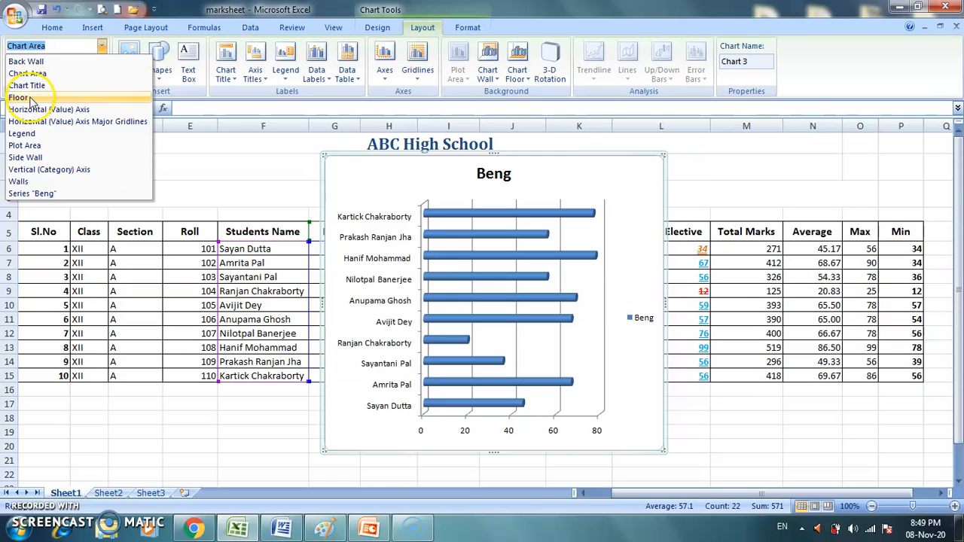
{"action": "left_click_drag", "start_coordinate": [32, 100], "coordinate": [38, 64]}
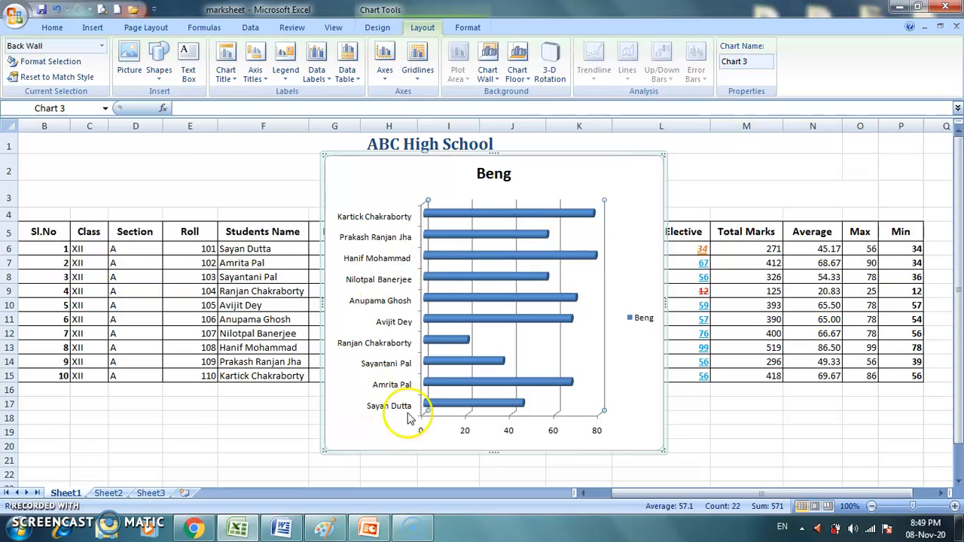
{"action": "left_click", "coordinate": [74, 65]}
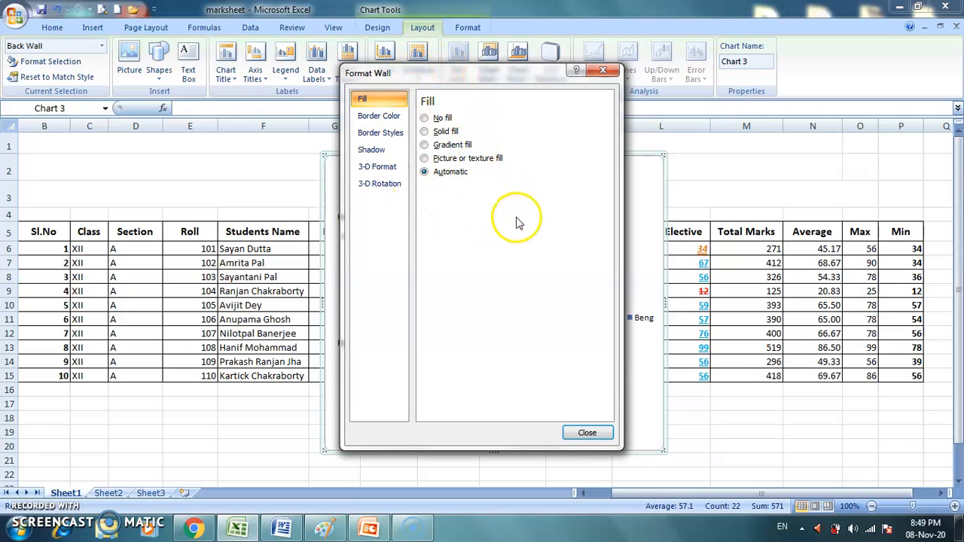
{"action": "left_click", "coordinate": [425, 132]}
{"action": "left_click", "coordinate": [483, 190]}
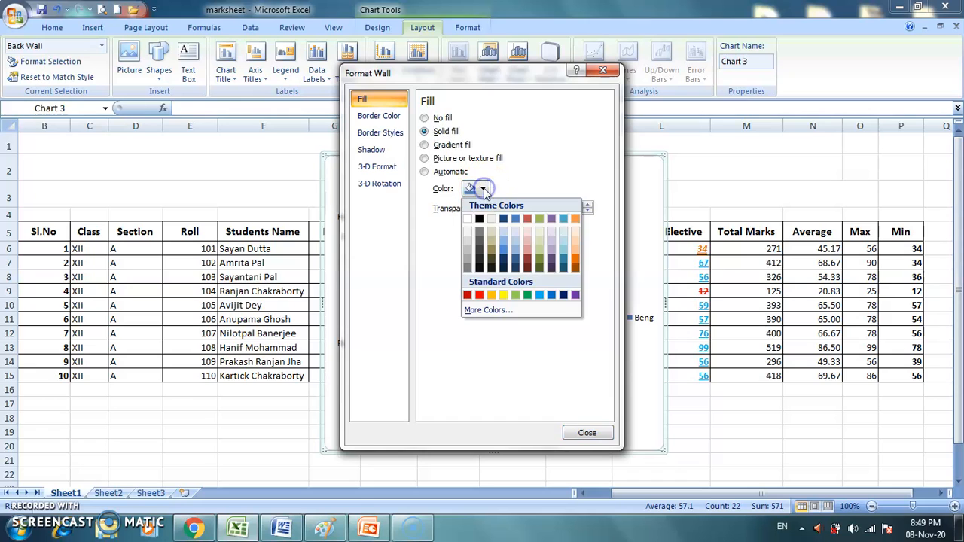
{"action": "left_click", "coordinate": [504, 248]}
{"action": "left_click", "coordinate": [602, 433]}
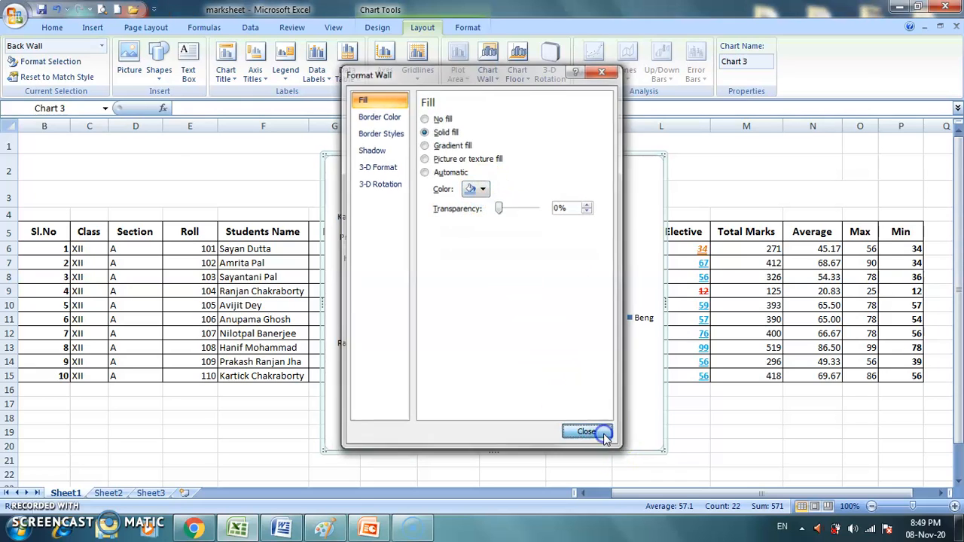
{"action": "left_click", "coordinate": [637, 413]}
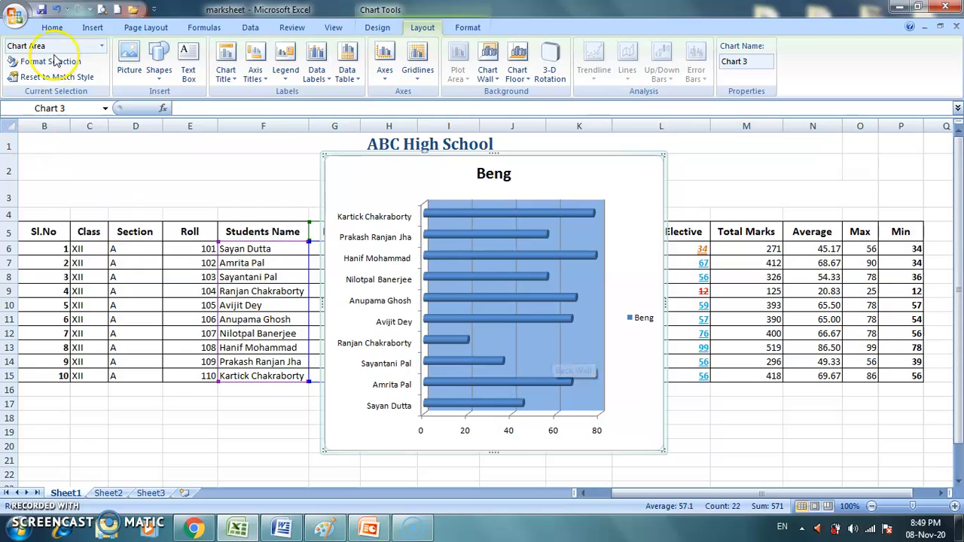
Change the Back Wall's solid fill in the Beng cylinder chart to a light shade of the orange theme colour
{"action": "left_click", "coordinate": [101, 46]}
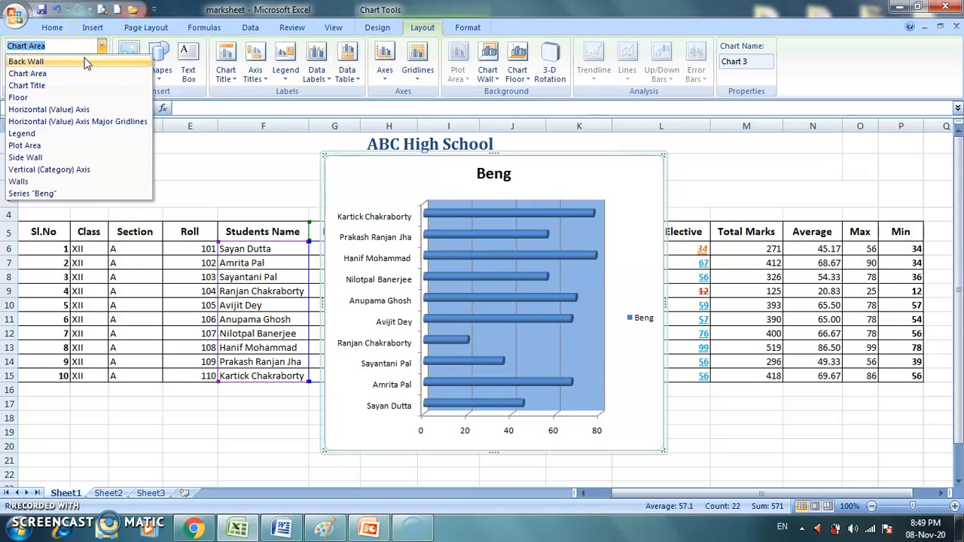
{"action": "left_click", "coordinate": [87, 61]}
{"action": "left_click", "coordinate": [74, 64]}
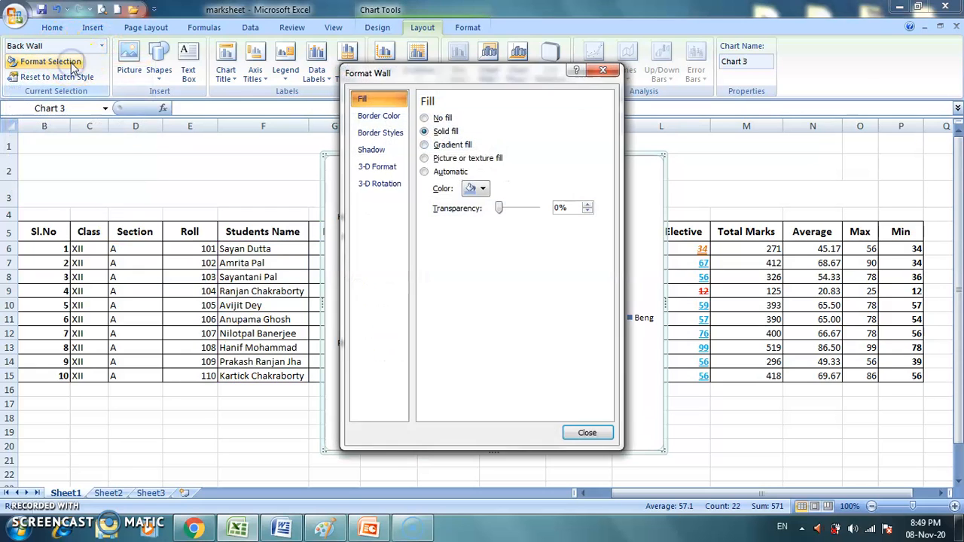
{"action": "left_click", "coordinate": [482, 189]}
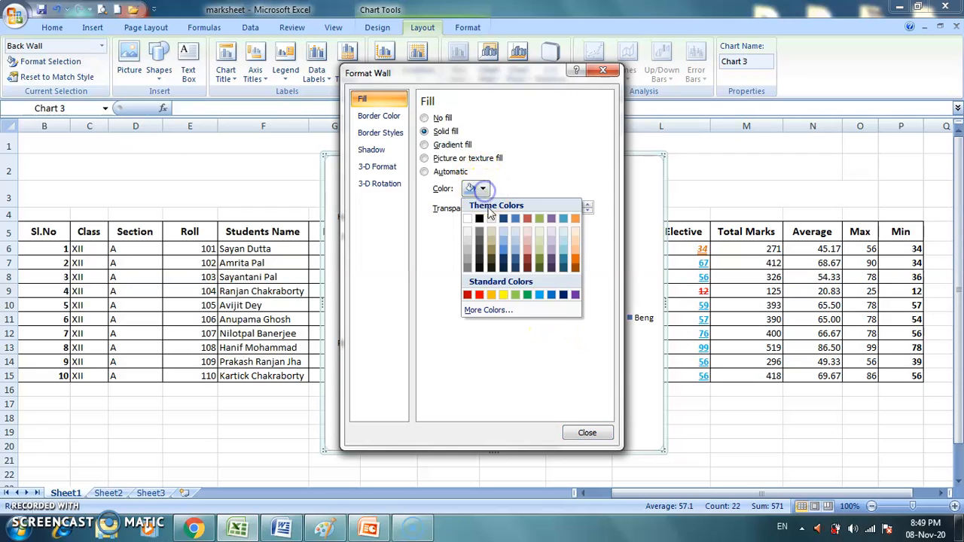
{"action": "left_click", "coordinate": [578, 240]}
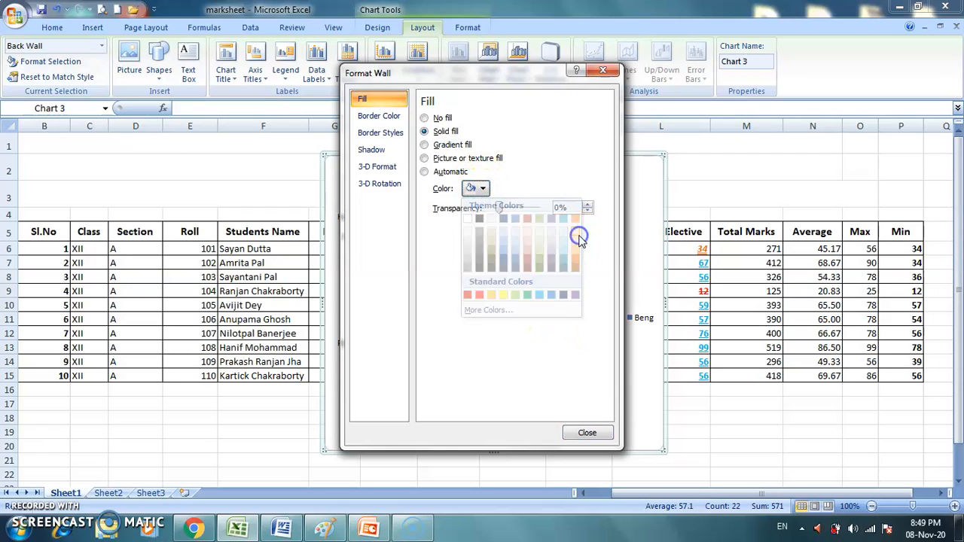
{"action": "left_click", "coordinate": [590, 431]}
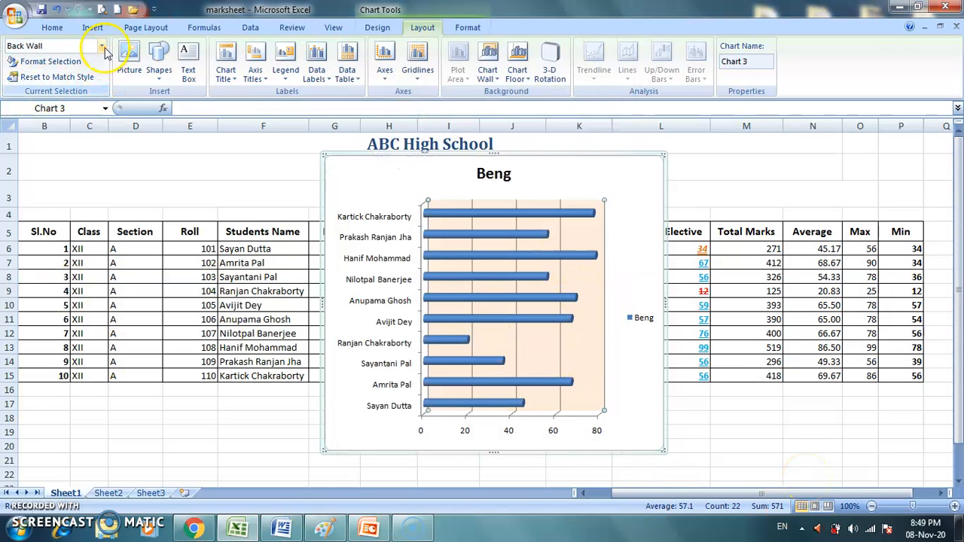
Give the Chart Area of the Beng chart a solid fill in a lighter shade of the olive green theme colour
{"action": "left_click", "coordinate": [46, 46]}
{"action": "left_click", "coordinate": [34, 73]}
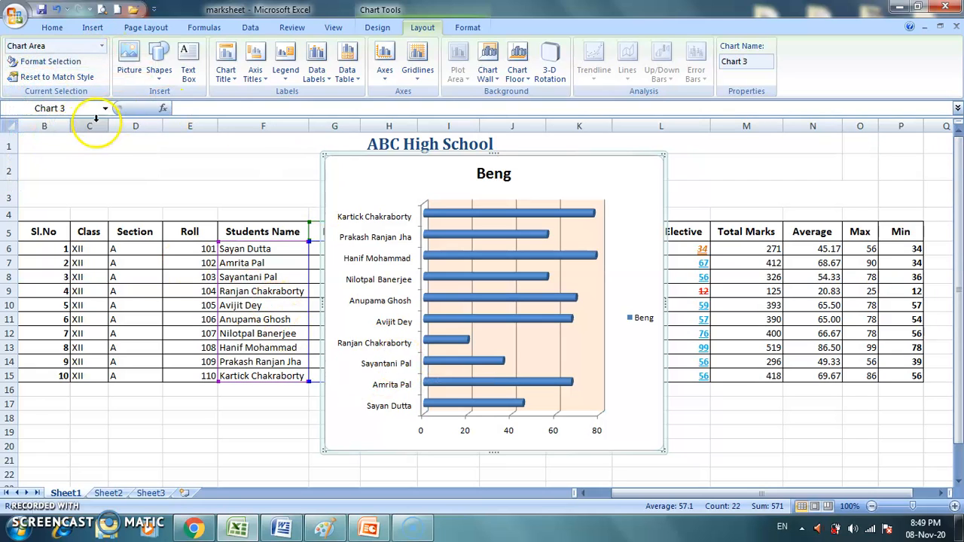
{"action": "left_click", "coordinate": [43, 64]}
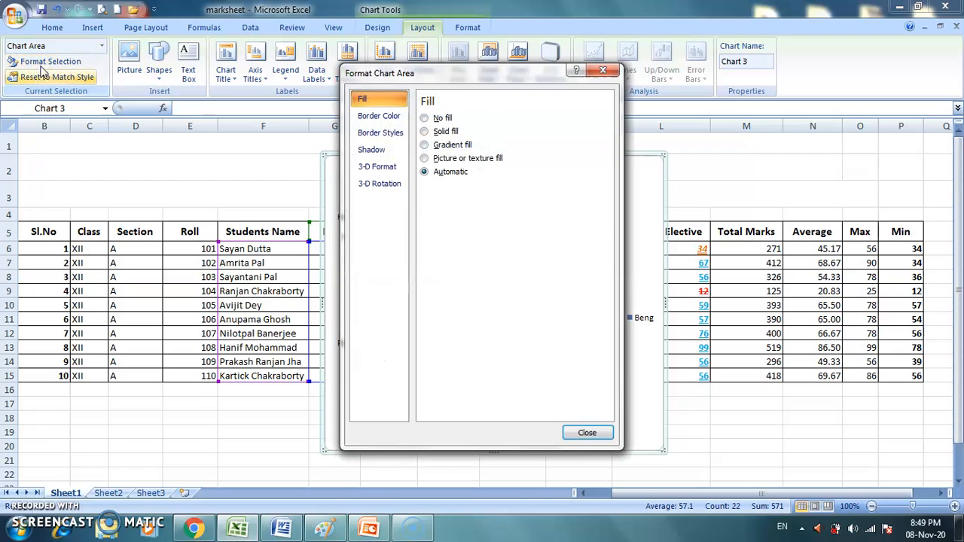
{"action": "left_click", "coordinate": [441, 131]}
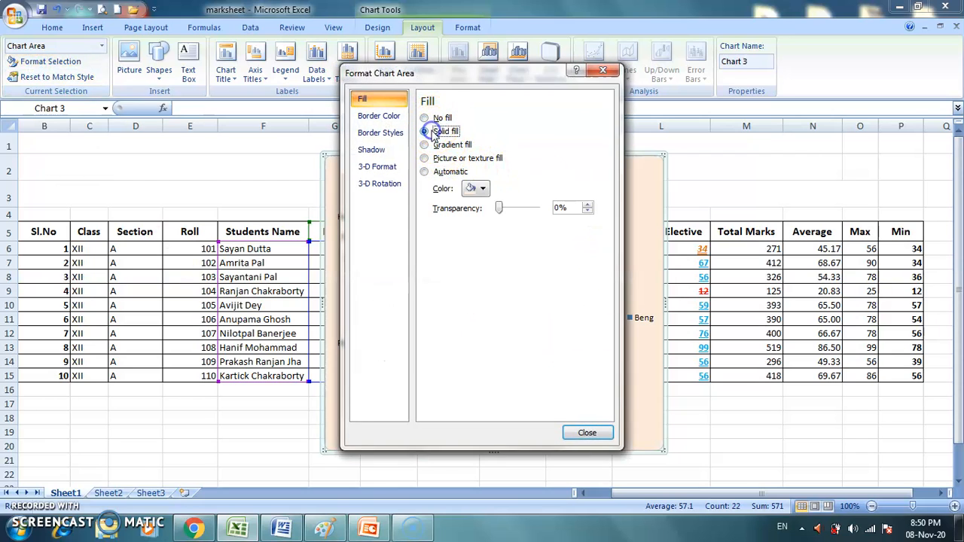
{"action": "left_click", "coordinate": [483, 189]}
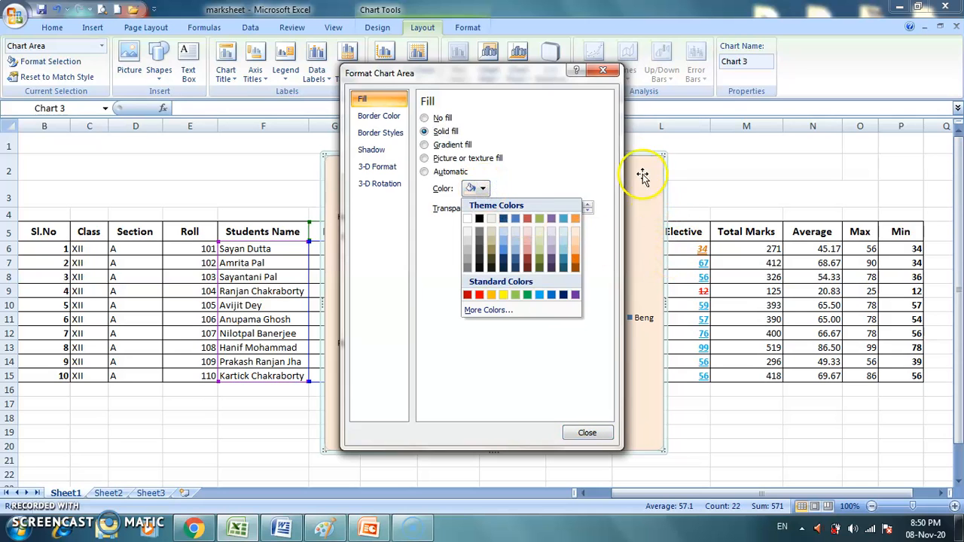
{"action": "left_click_drag", "start_coordinate": [531, 76], "coordinate": [265, 121]}
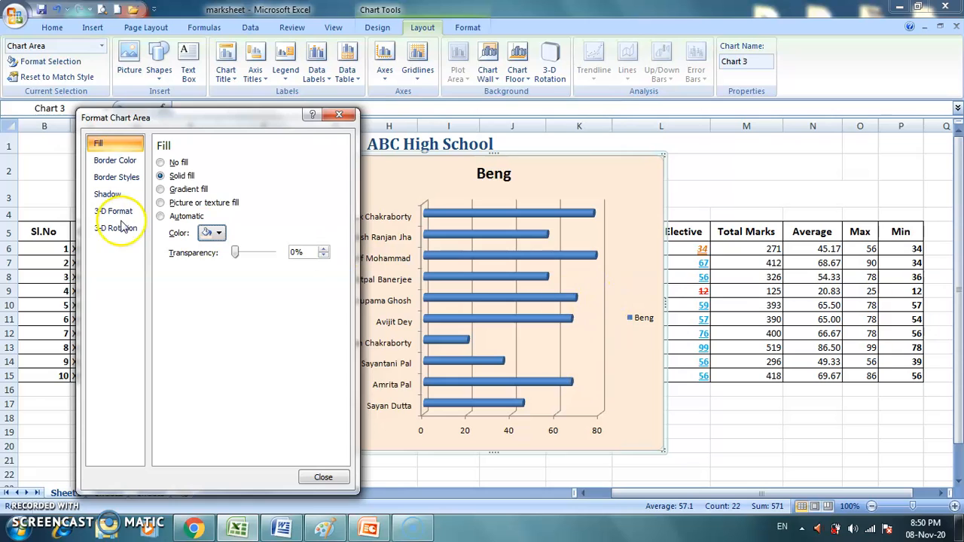
{"action": "left_click", "coordinate": [213, 232]}
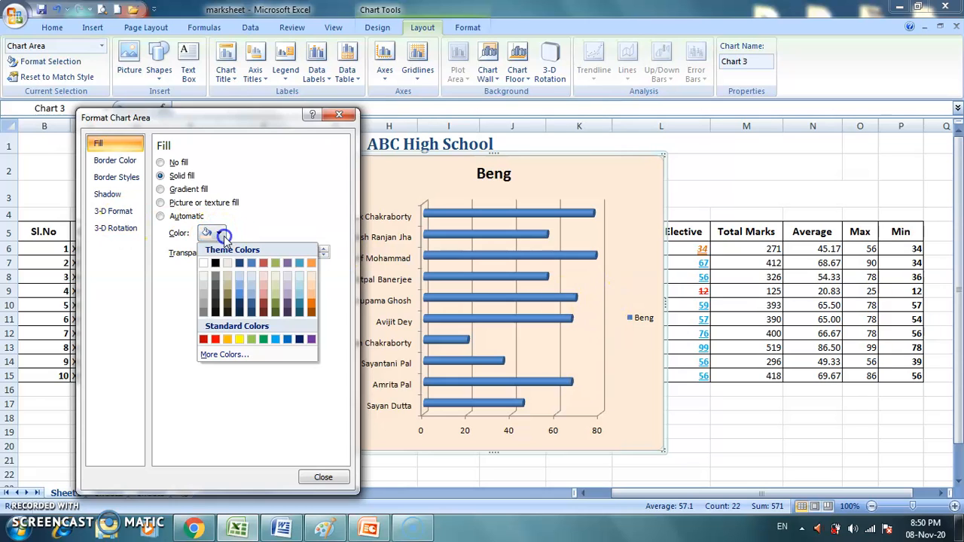
{"action": "left_click", "coordinate": [275, 294]}
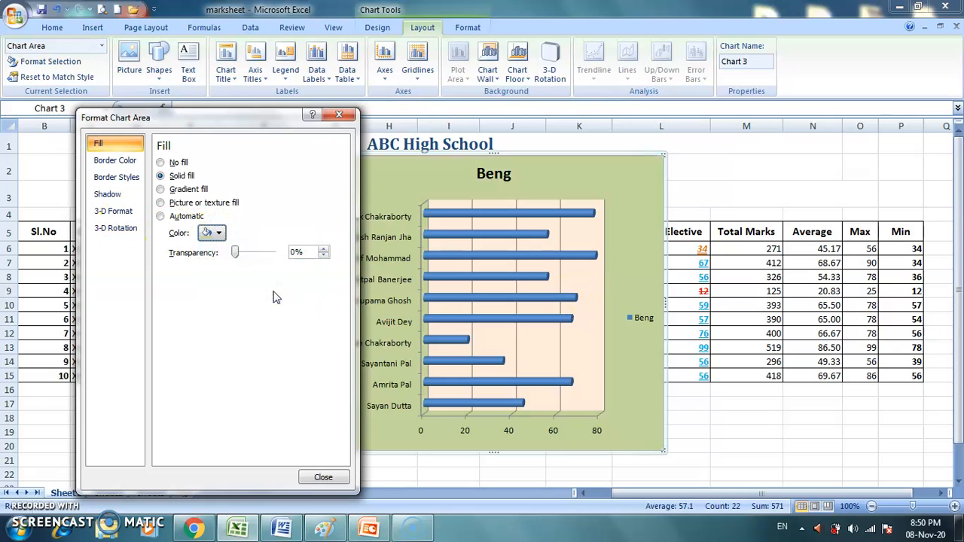
{"action": "left_click", "coordinate": [323, 476]}
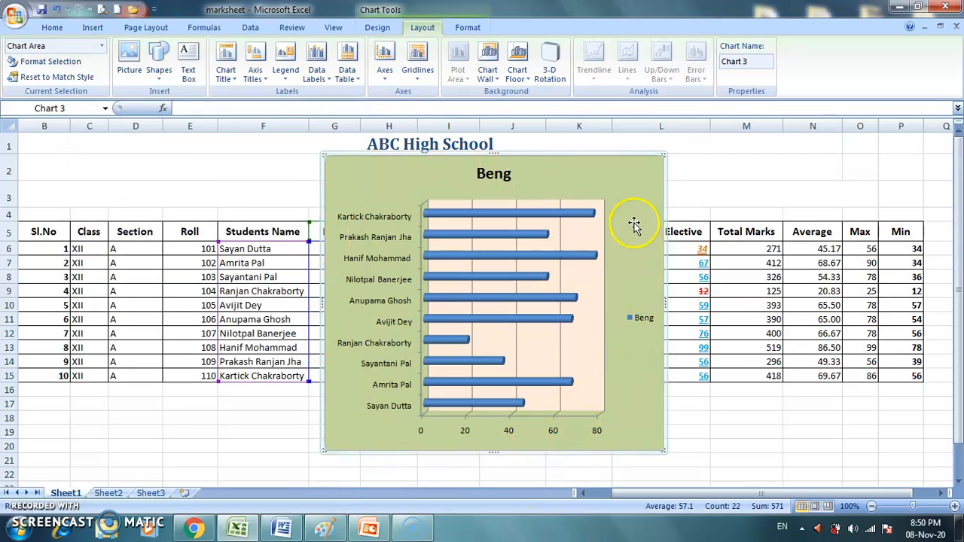
Give the Chart Title a solid fill in a darker shade of the orange theme colour
{"action": "left_click", "coordinate": [102, 46]}
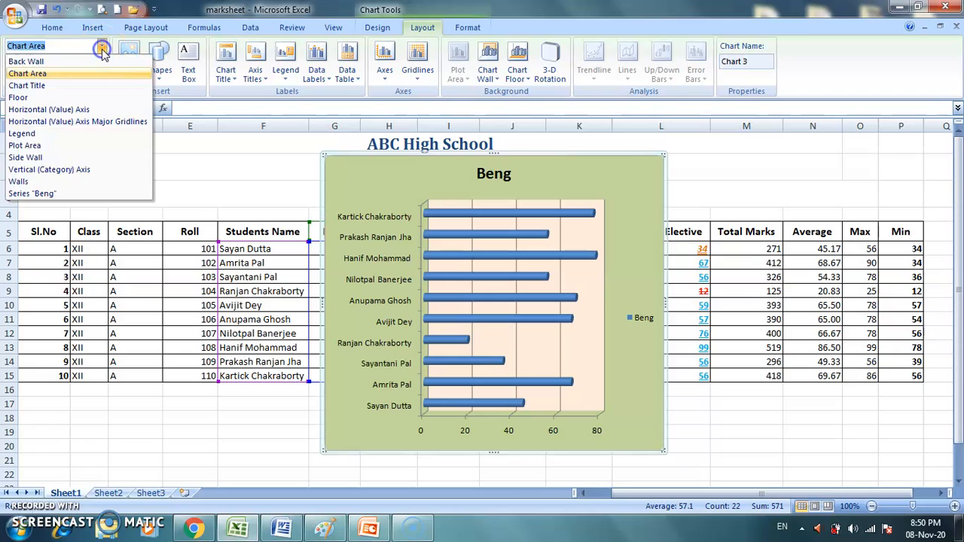
{"action": "left_click", "coordinate": [54, 87]}
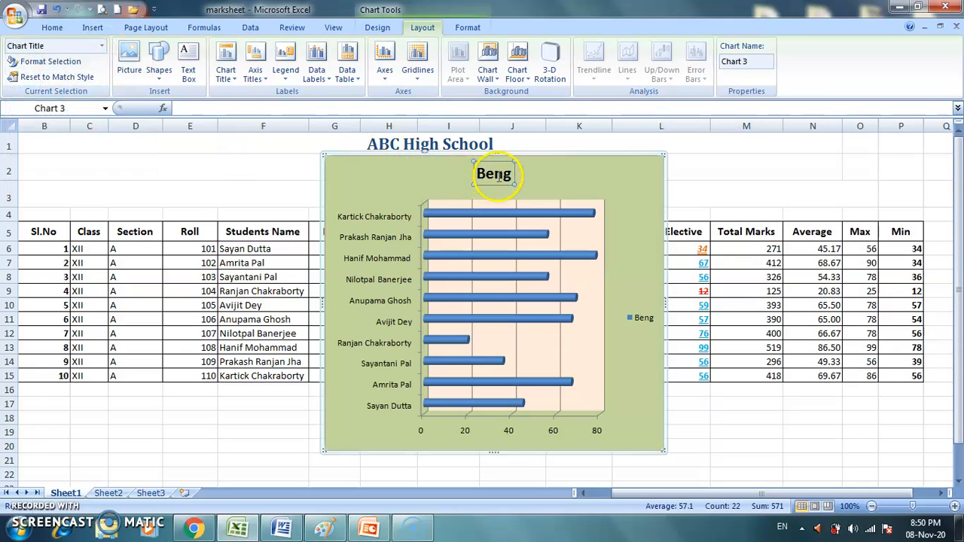
{"action": "left_click", "coordinate": [66, 62]}
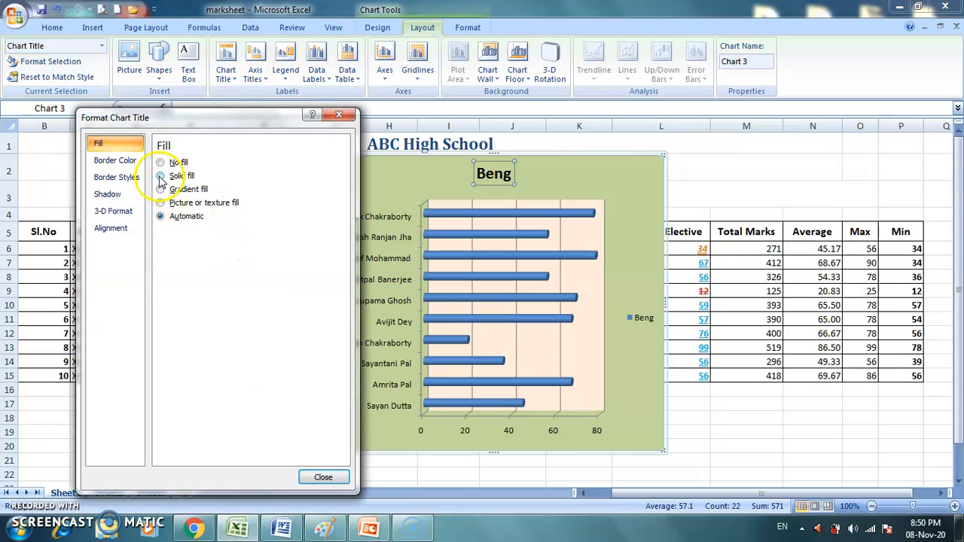
{"action": "left_click", "coordinate": [161, 176]}
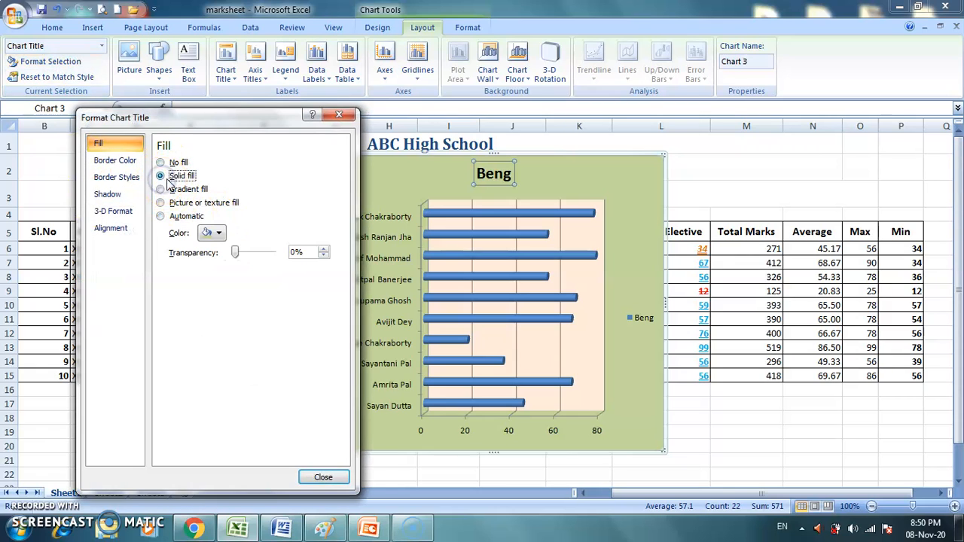
{"action": "left_click", "coordinate": [213, 233]}
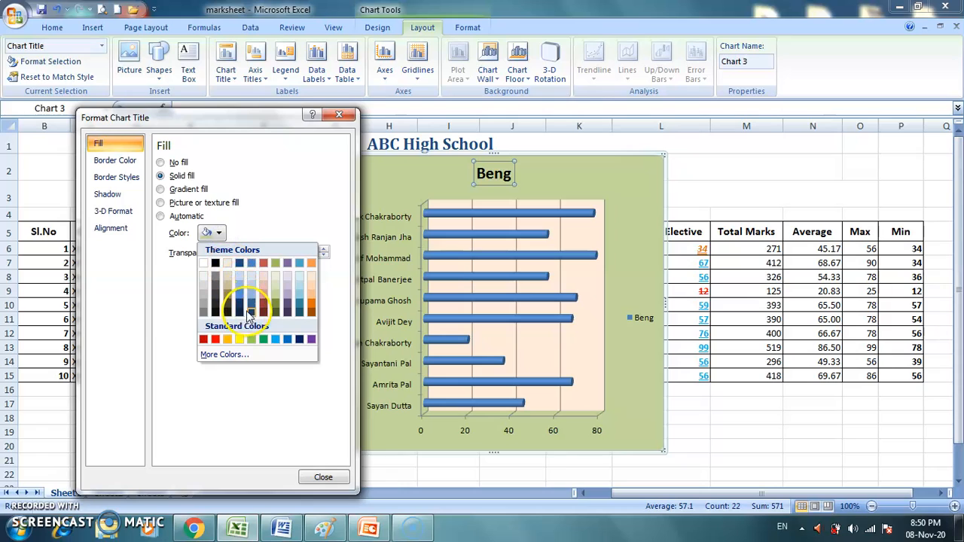
{"action": "left_click", "coordinate": [312, 305]}
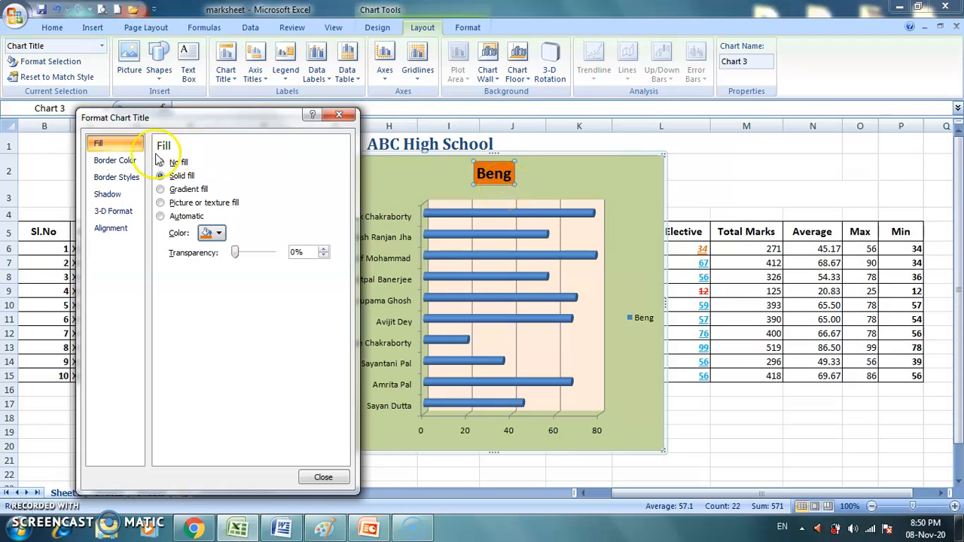
Choose the single-line compound type for the Chart Title's border and finish formatting the title
{"action": "left_click", "coordinate": [111, 161]}
{"action": "left_click", "coordinate": [116, 178]}
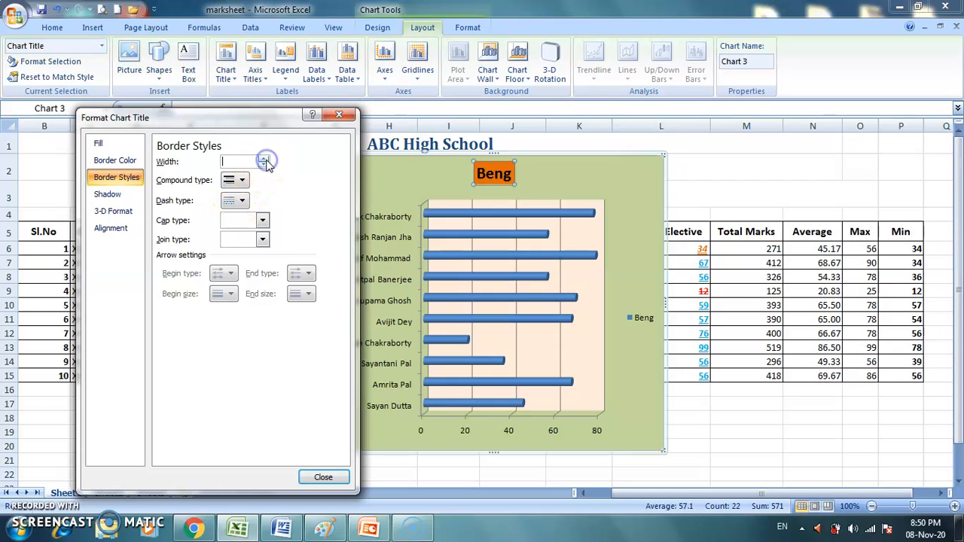
{"action": "left_click", "coordinate": [244, 181]}
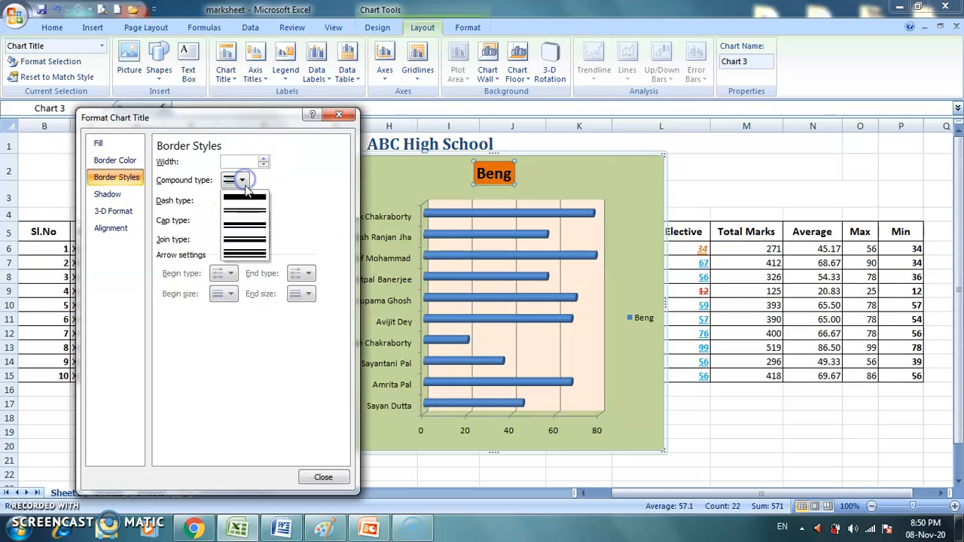
{"action": "left_click", "coordinate": [244, 194]}
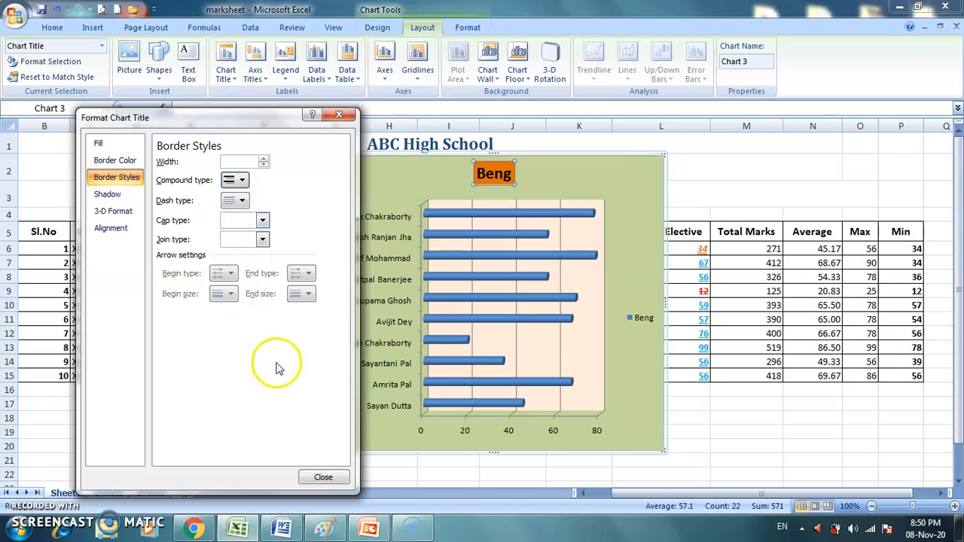
{"action": "left_click", "coordinate": [323, 476]}
{"action": "left_click", "coordinate": [618, 156]}
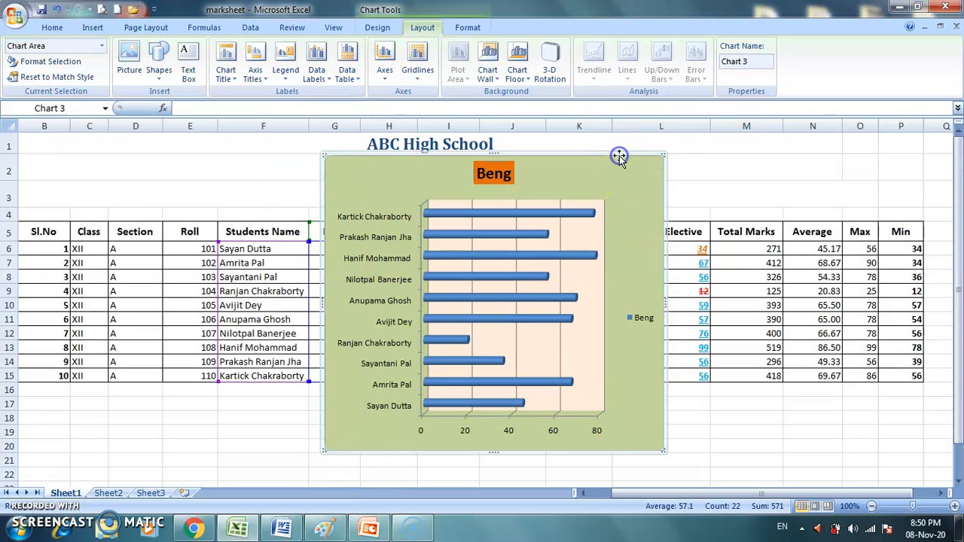
Open the formatting of the chart's Legend, try the Top legend position and set it back to Right
{"action": "left_click", "coordinate": [101, 46]}
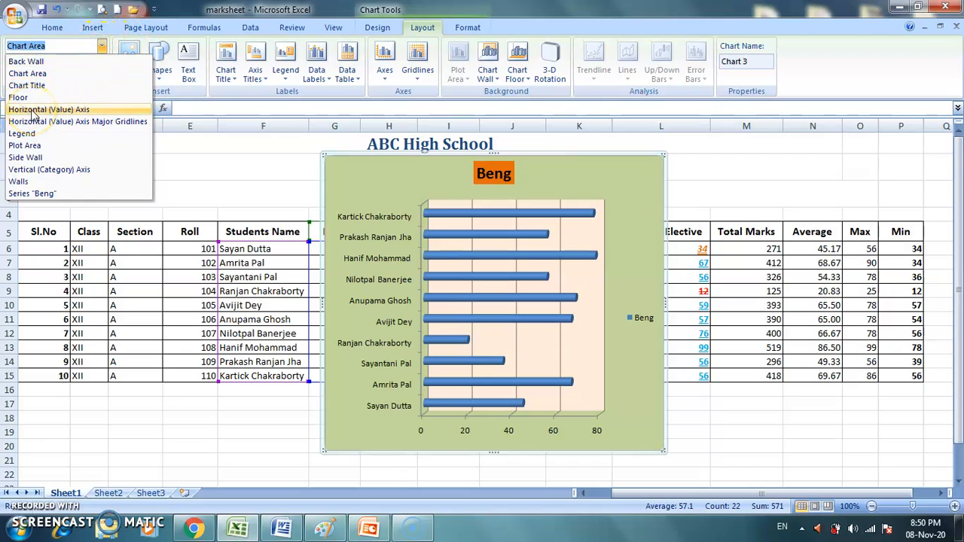
{"action": "left_click", "coordinate": [33, 135]}
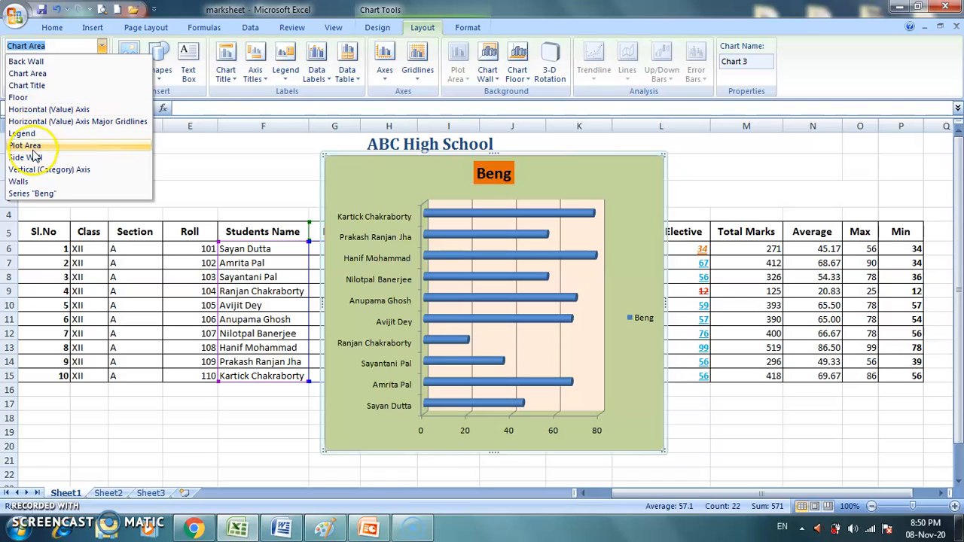
{"action": "left_click", "coordinate": [34, 160]}
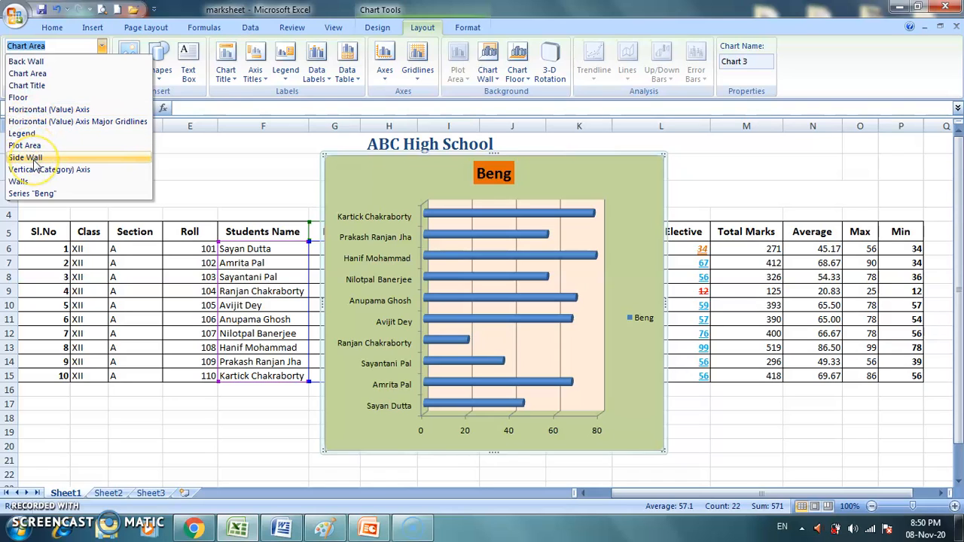
{"action": "left_click", "coordinate": [30, 133]}
{"action": "left_click", "coordinate": [66, 63]}
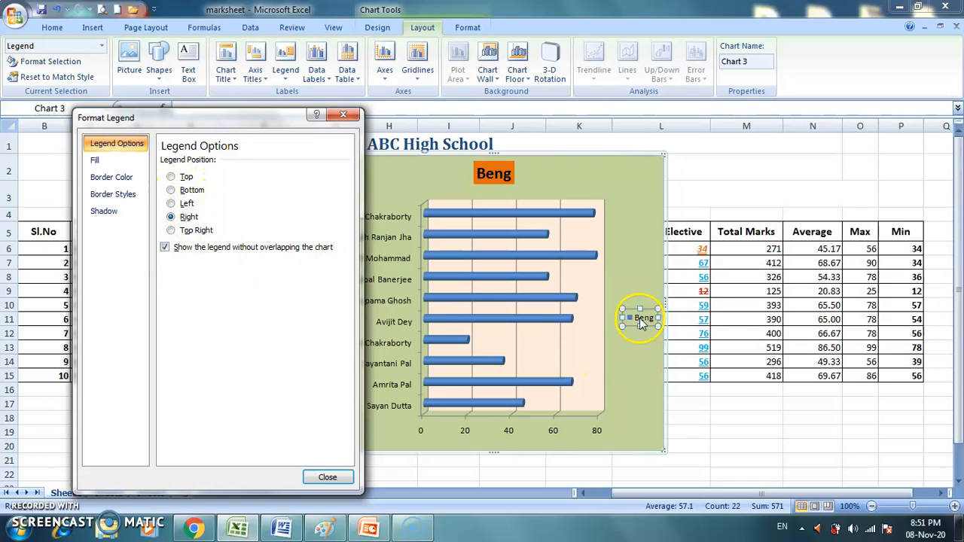
{"action": "left_click", "coordinate": [173, 177]}
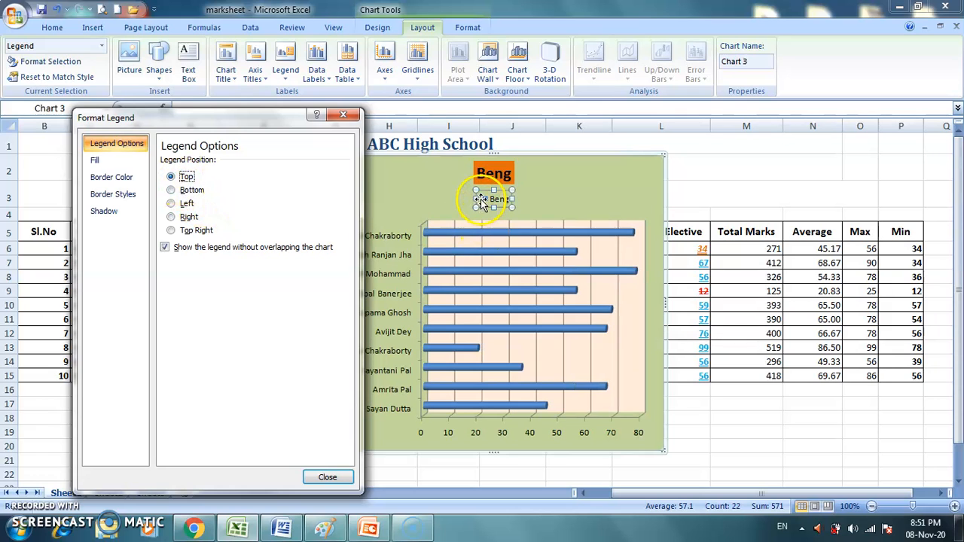
{"action": "left_click", "coordinate": [171, 217]}
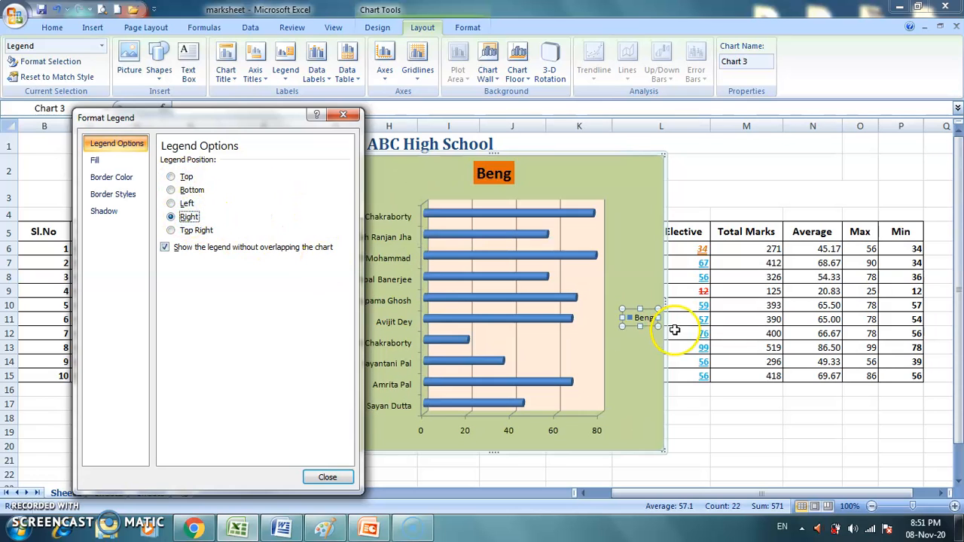
Give the Legend a solid orange fill and a solid border line in standard red
{"action": "left_click", "coordinate": [113, 163]}
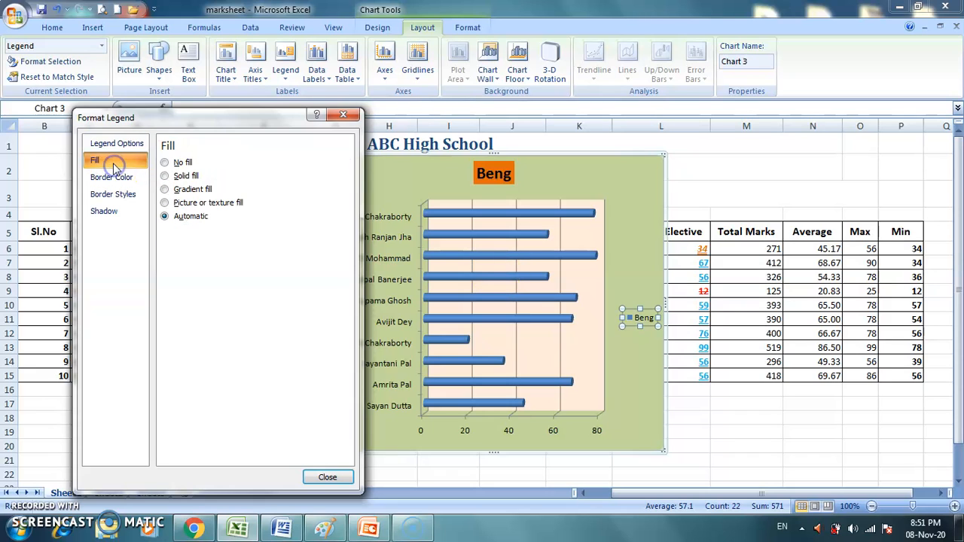
{"action": "left_click", "coordinate": [185, 177]}
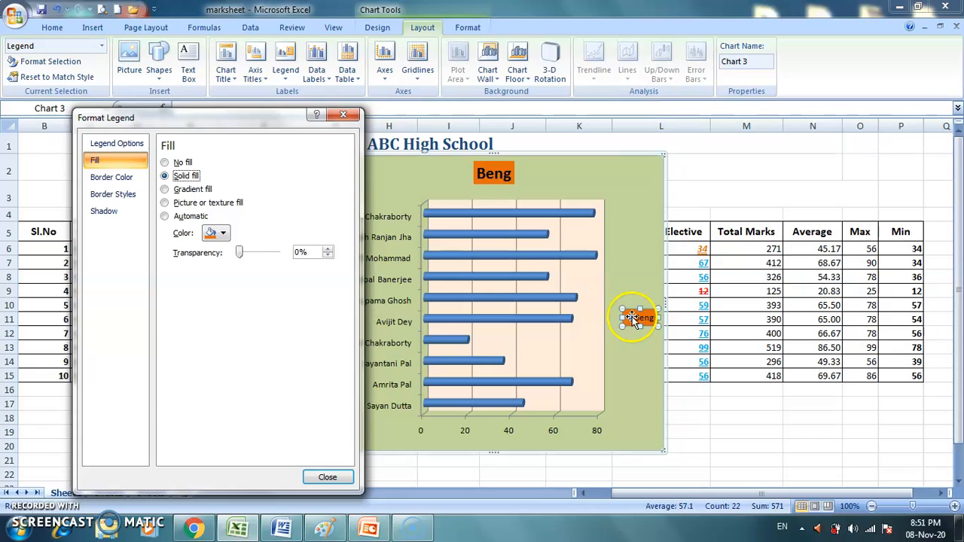
{"action": "left_click", "coordinate": [119, 196]}
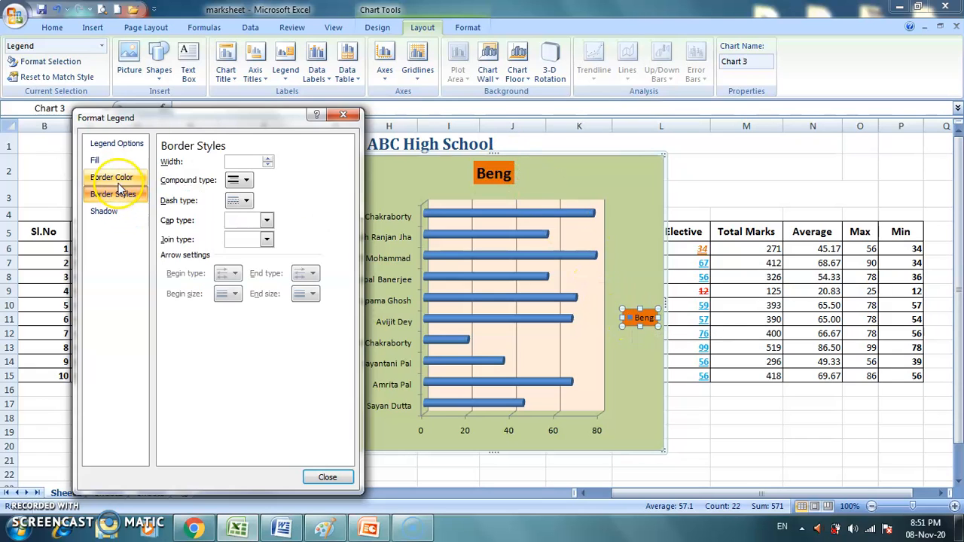
{"action": "left_click", "coordinate": [111, 177]}
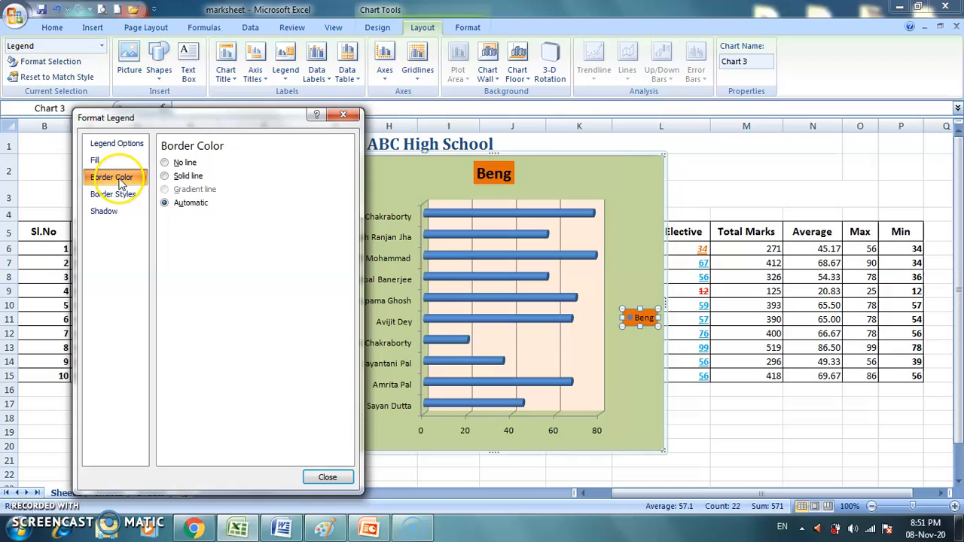
{"action": "left_click", "coordinate": [188, 177]}
{"action": "left_click", "coordinate": [217, 220]}
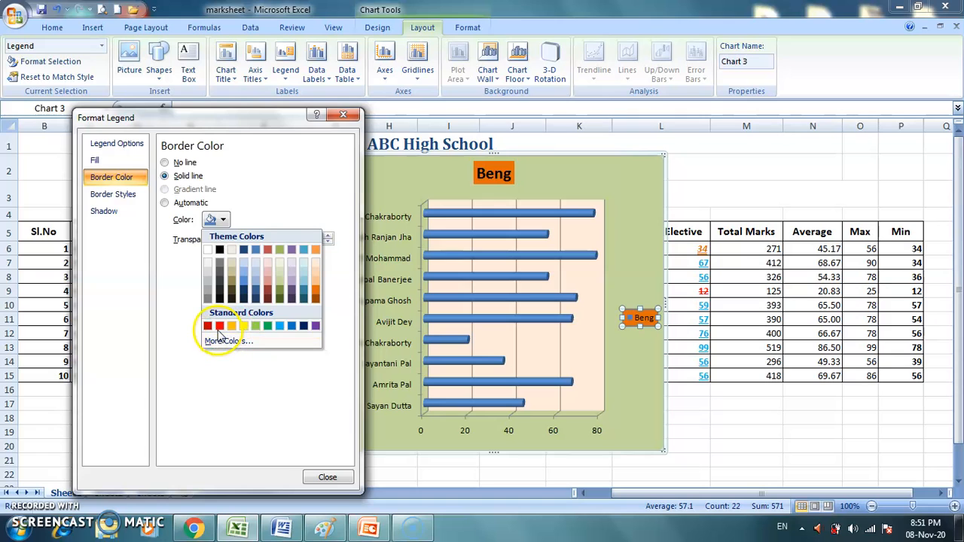
{"action": "left_click", "coordinate": [217, 327]}
{"action": "left_click", "coordinate": [331, 477]}
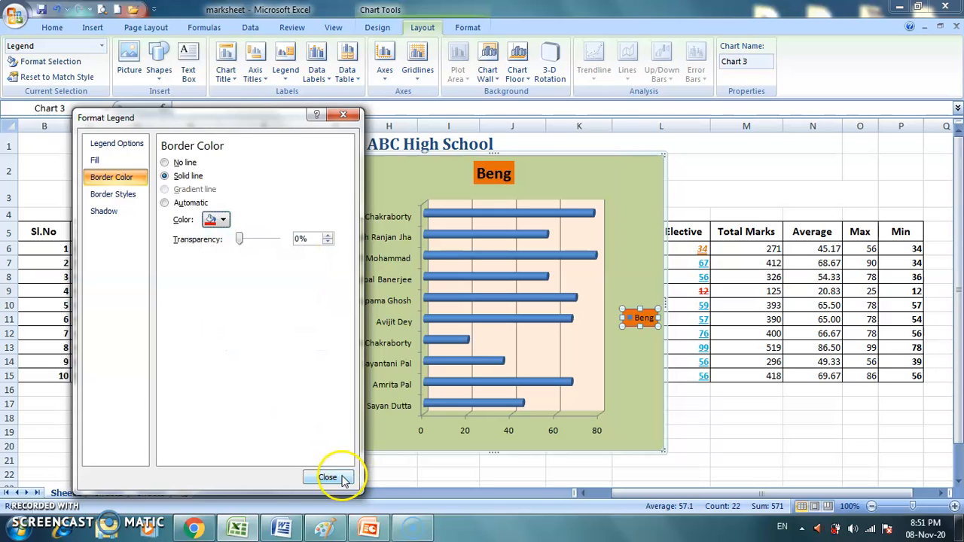
Insert an Explosion star shape in the upper-right corner of the chart, above the legend
{"action": "left_click", "coordinate": [617, 424]}
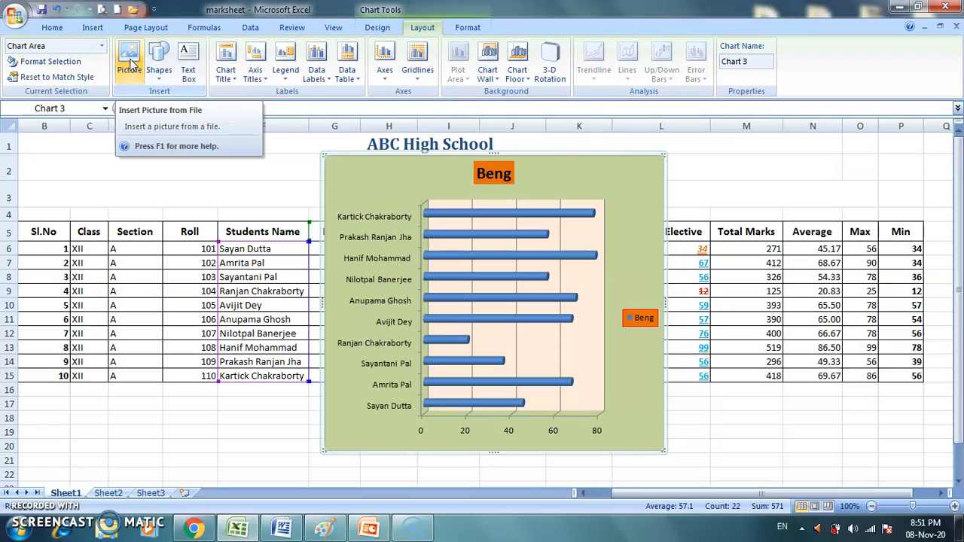
{"action": "left_click", "coordinate": [160, 75]}
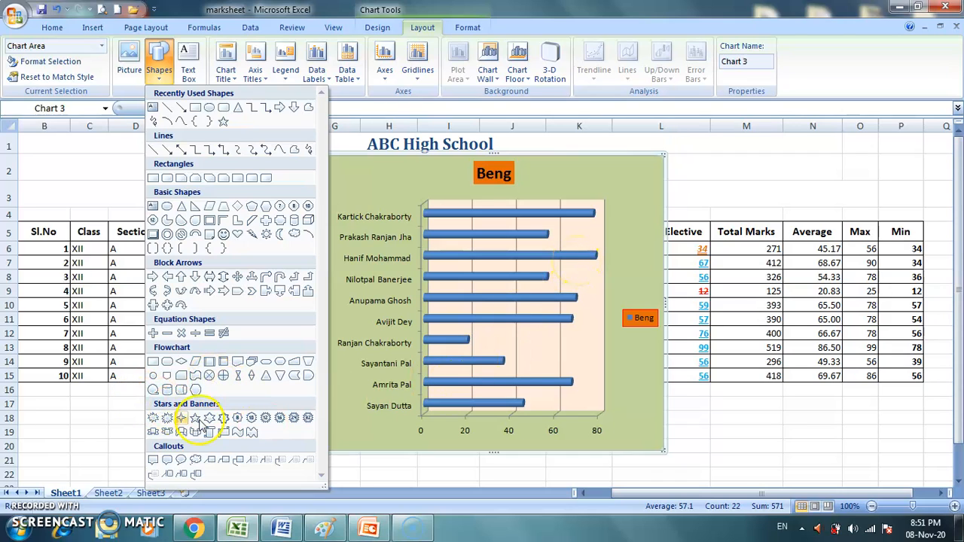
{"action": "left_click", "coordinate": [156, 418]}
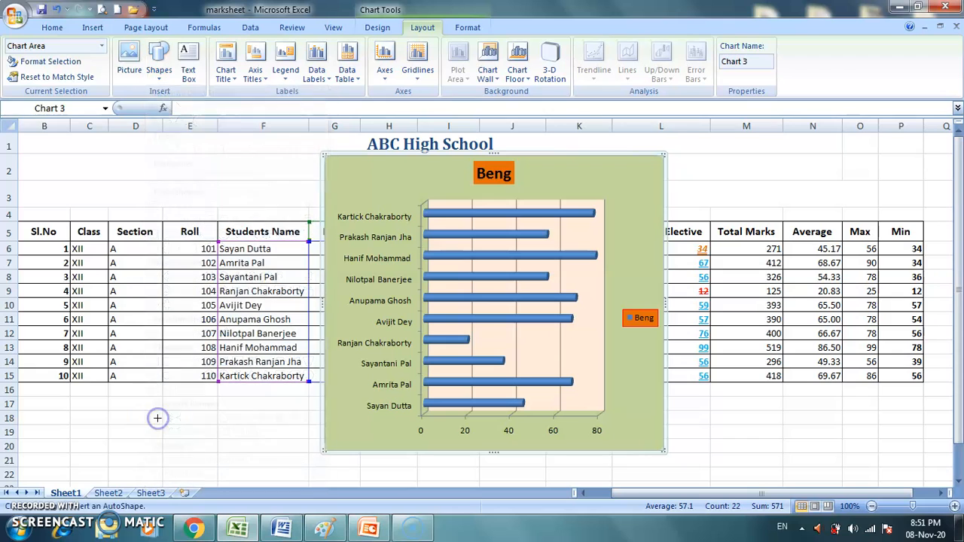
{"action": "mouse_move", "coordinate": [612, 190]}
{"action": "left_mouse_down"}
{"action": "mouse_move", "coordinate": [658, 187]}
{"action": "mouse_move", "coordinate": [657, 216]}
{"action": "left_mouse_up"}
{"action": "left_click", "coordinate": [656, 260]}
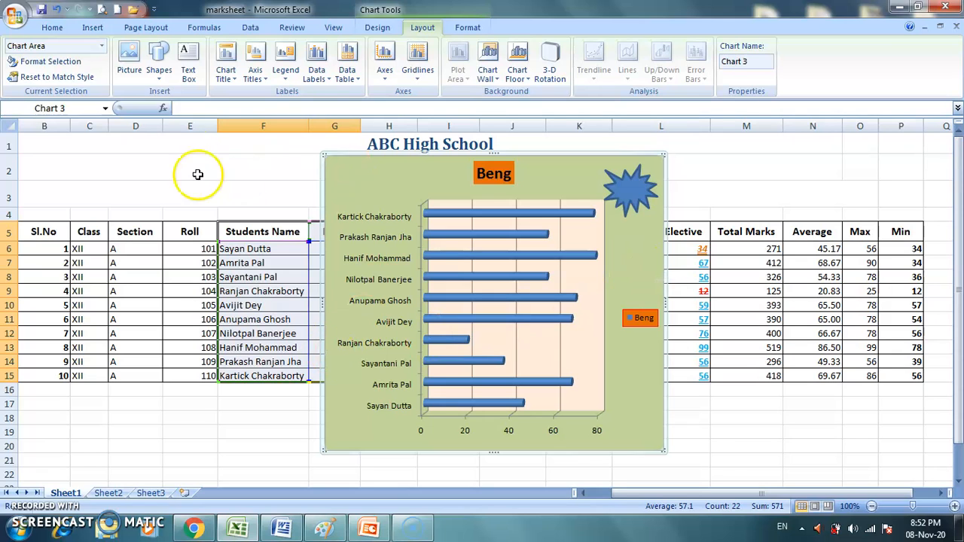
Place an empty text box in the chart's upper-left corner, beside the chart title
{"action": "left_click", "coordinate": [193, 72]}
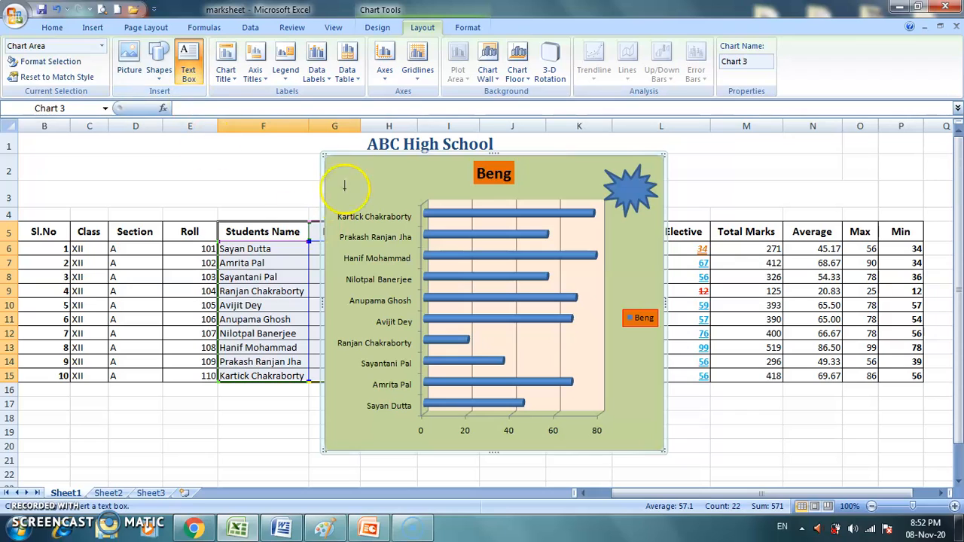
{"action": "mouse_move", "coordinate": [343, 161]}
{"action": "left_mouse_down"}
{"action": "mouse_move", "coordinate": [387, 189]}
{"action": "mouse_move", "coordinate": [436, 196]}
{"action": "left_mouse_up"}
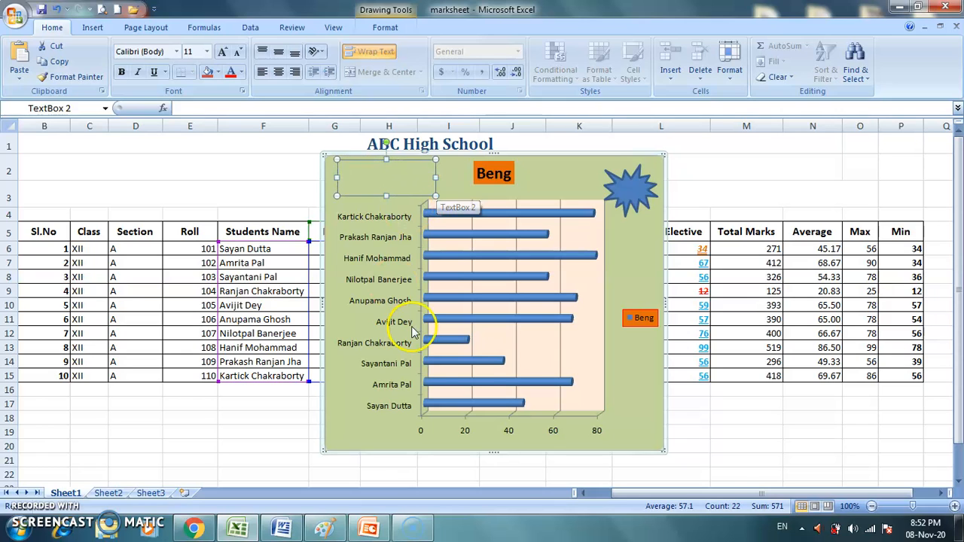
{"action": "left_click", "coordinate": [625, 413]}
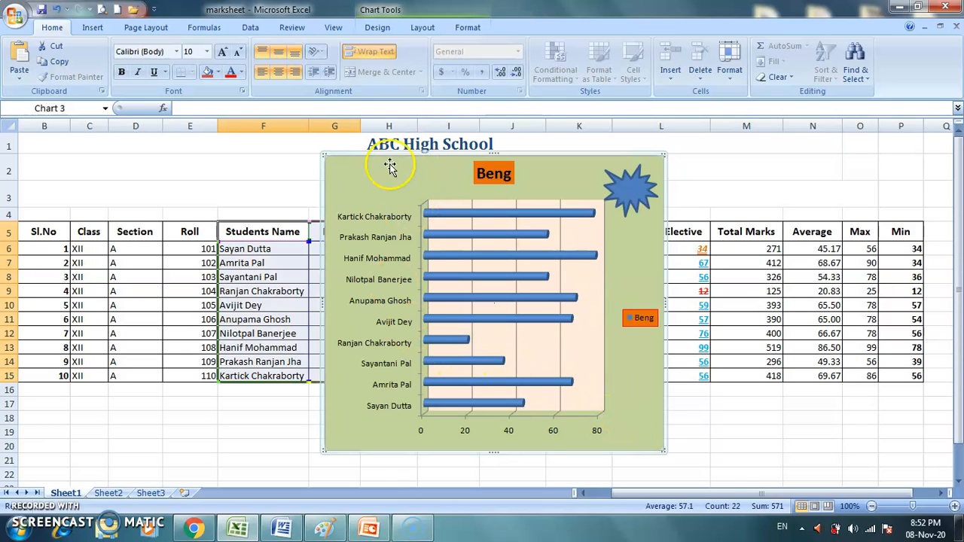
Add a primary horizontal axis title to the chart using the Title Below Axis option
{"action": "left_click", "coordinate": [421, 27]}
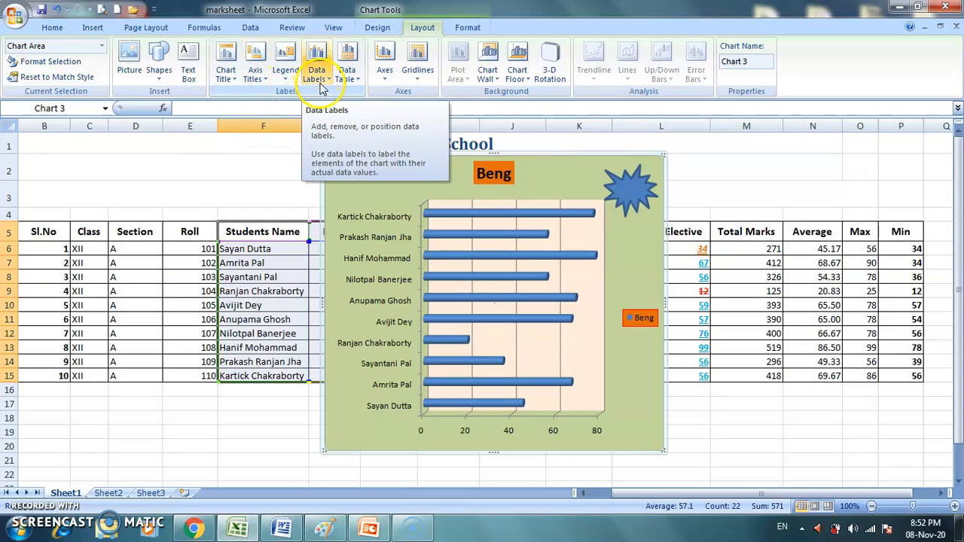
{"action": "left_click", "coordinate": [226, 68]}
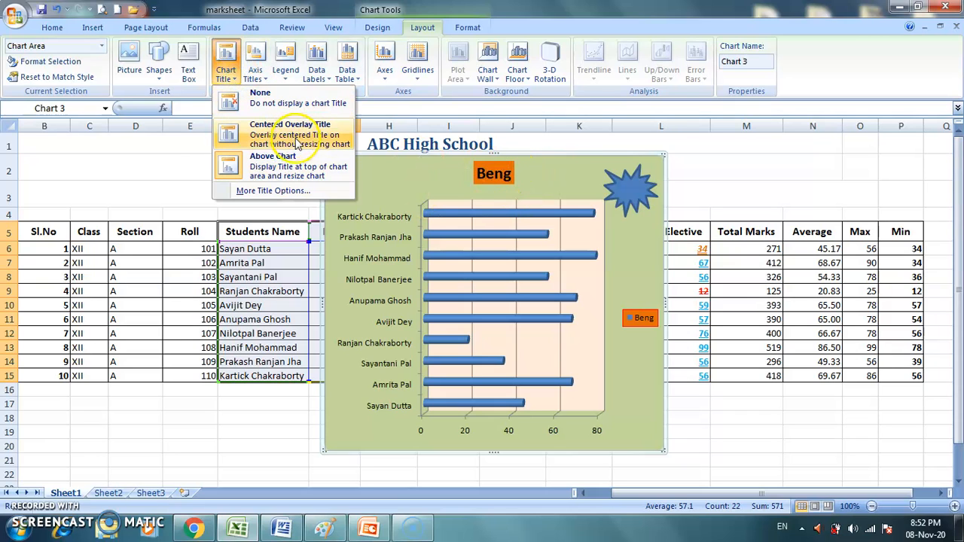
{"action": "left_click", "coordinate": [504, 179]}
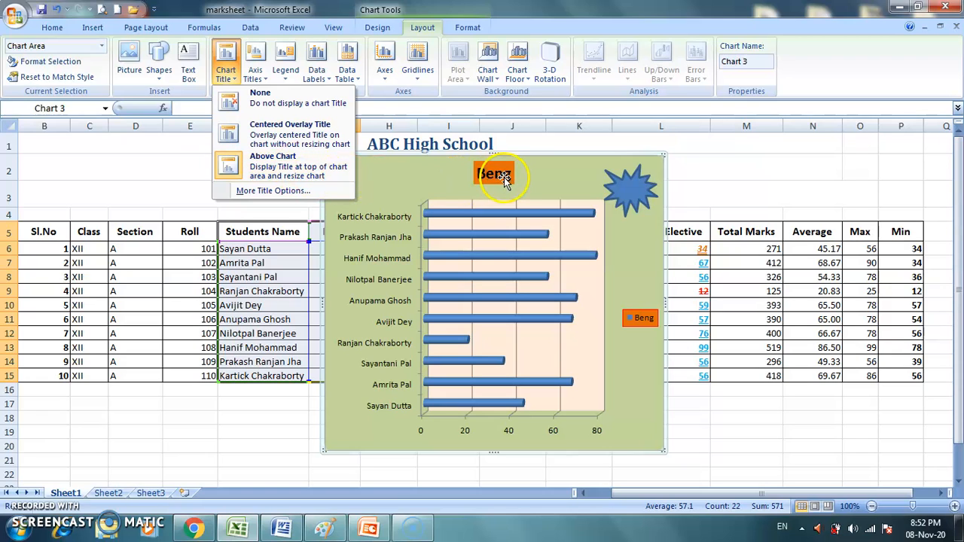
{"action": "left_click", "coordinate": [260, 78]}
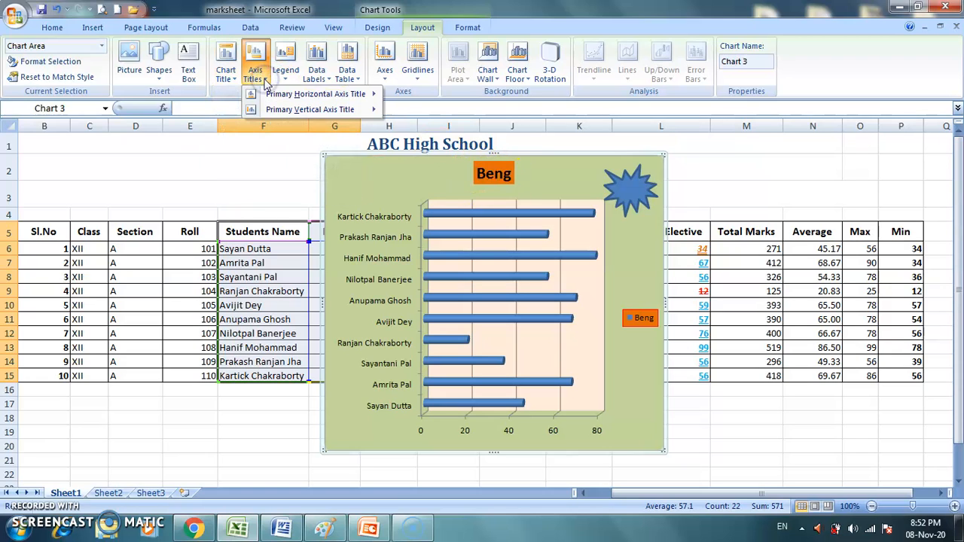
{"action": "left_click", "coordinate": [296, 96]}
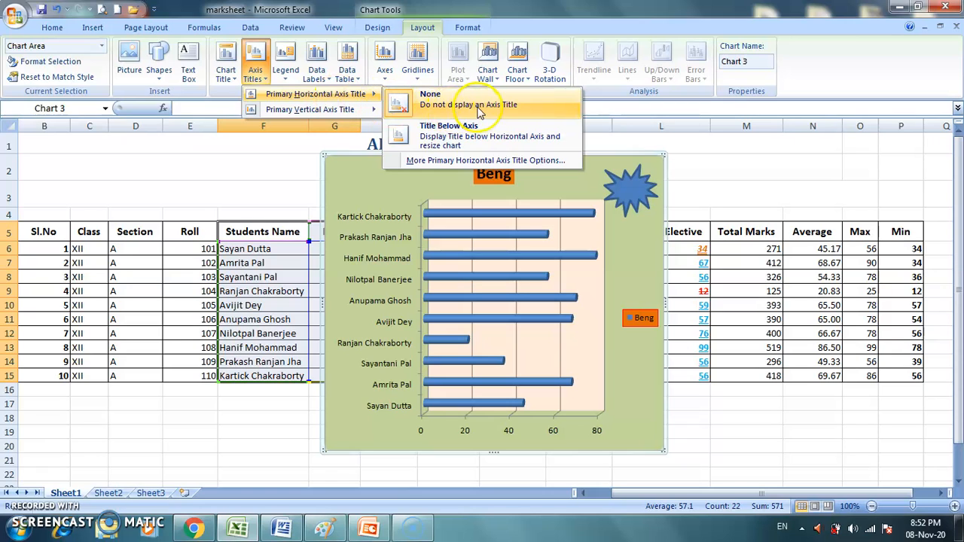
{"action": "left_click", "coordinate": [479, 143]}
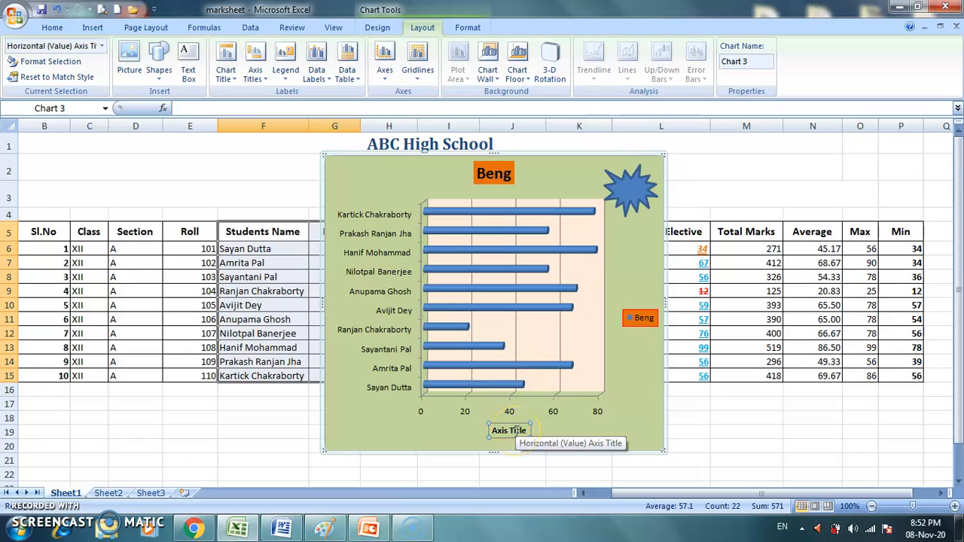
Add a primary vertical axis title as Rotated Title and switch it to the Vertical Title style
{"action": "left_click", "coordinate": [253, 76]}
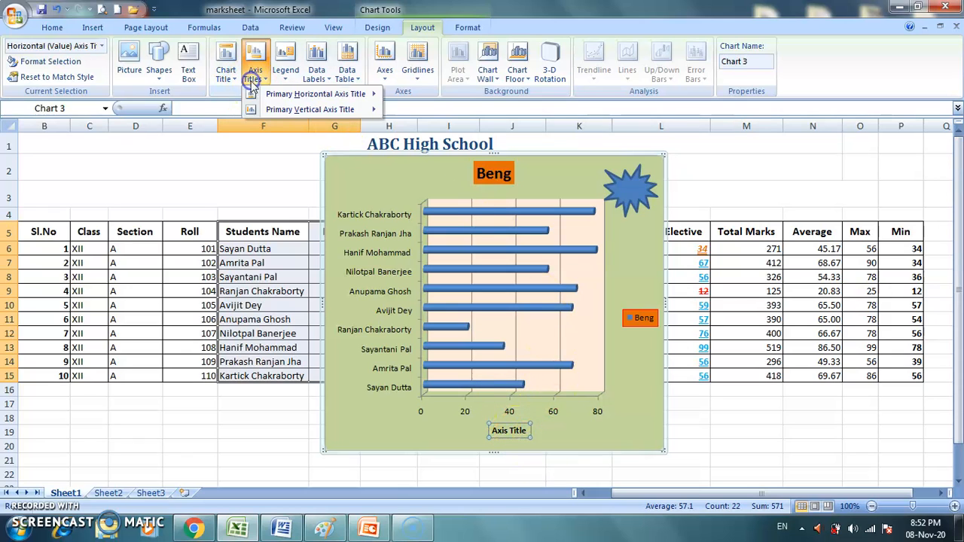
{"action": "mouse_move", "coordinate": [273, 109]}
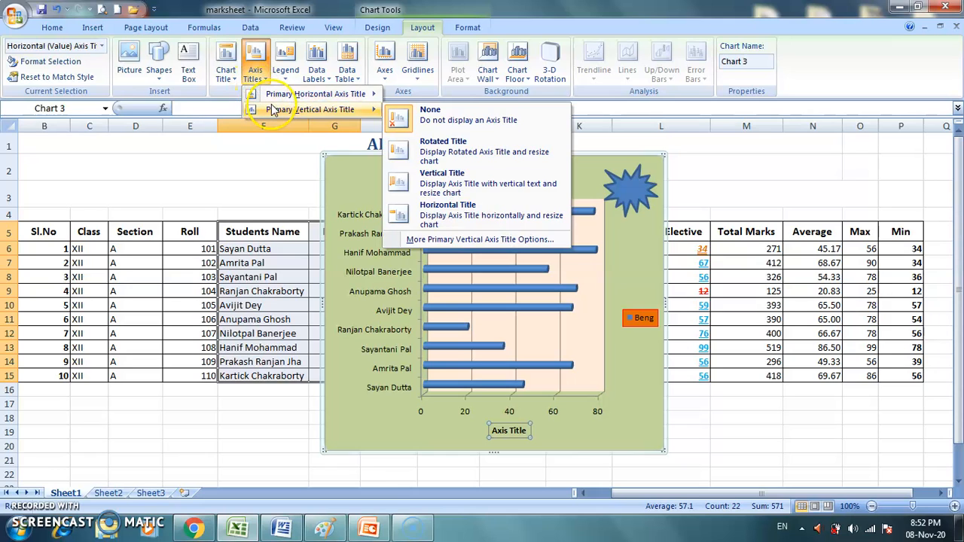
{"action": "left_click", "coordinate": [460, 155]}
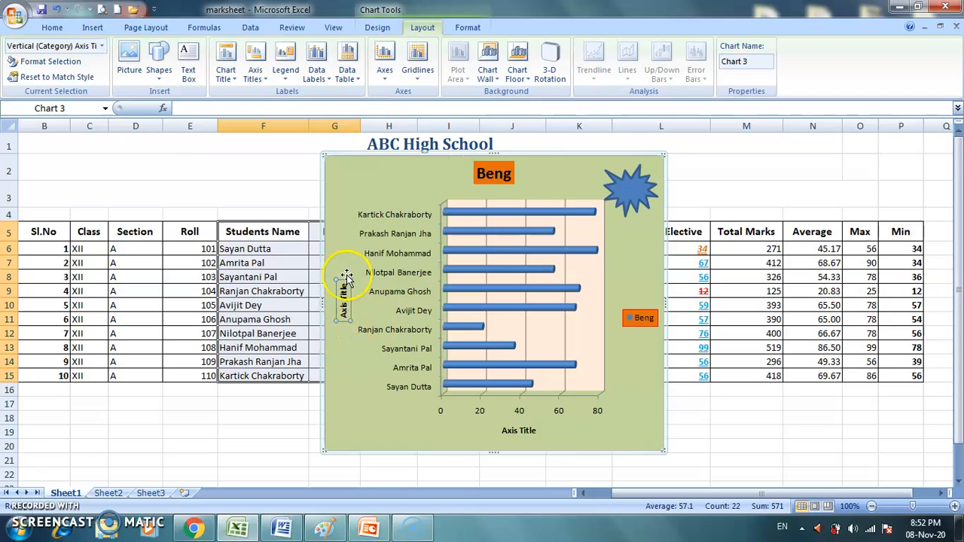
{"action": "left_click", "coordinate": [257, 76]}
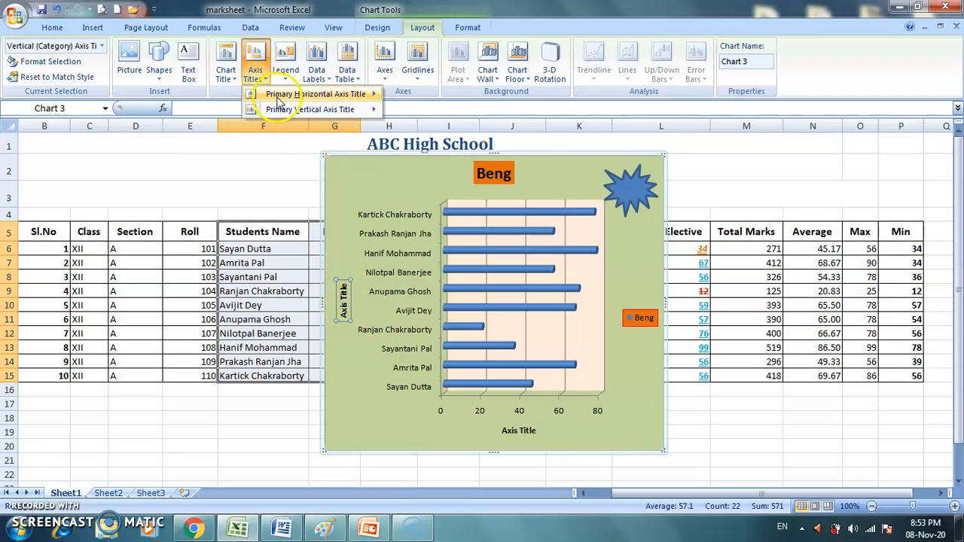
{"action": "mouse_move", "coordinate": [286, 110]}
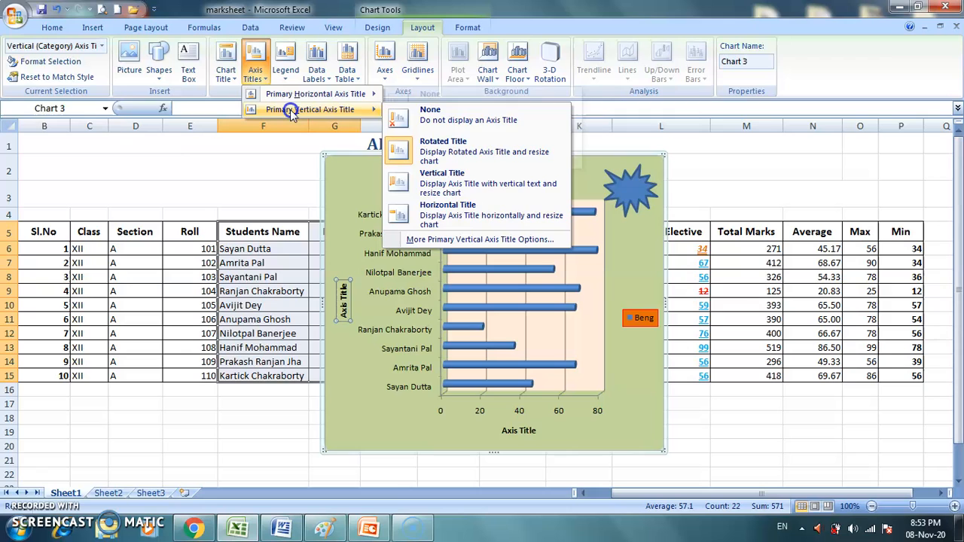
{"action": "left_click", "coordinate": [474, 181]}
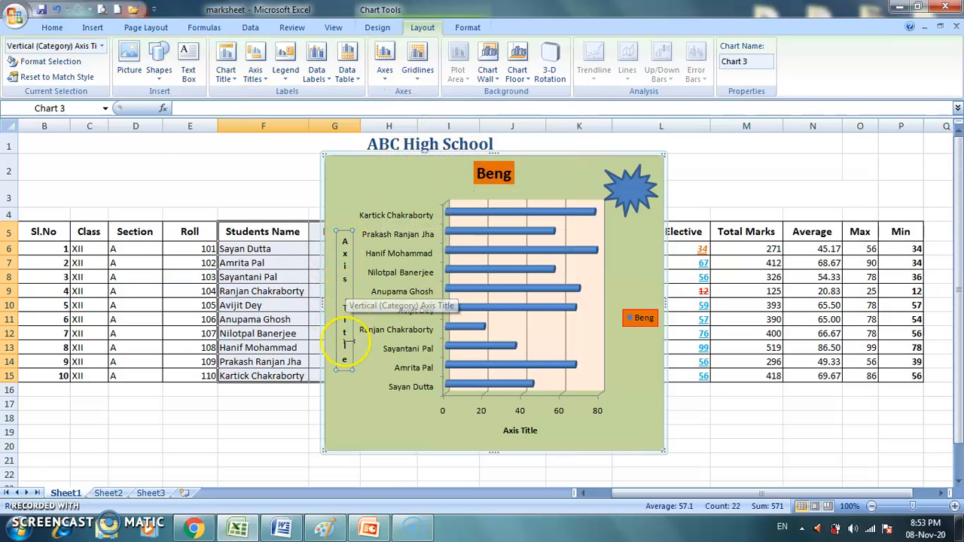
Try the Horizontal Title style for the primary vertical axis title and set it back to Vertical Title
{"action": "left_click", "coordinate": [267, 78]}
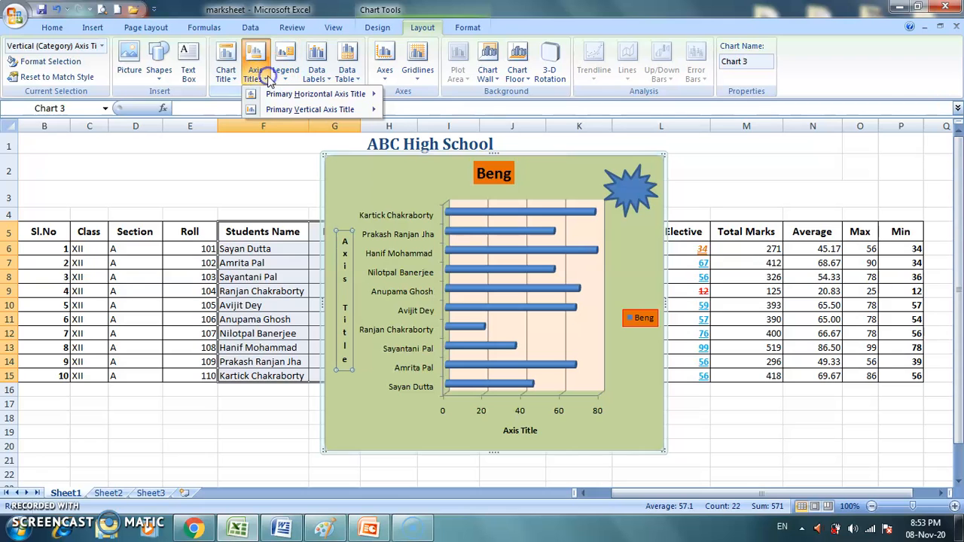
{"action": "mouse_move", "coordinate": [266, 111]}
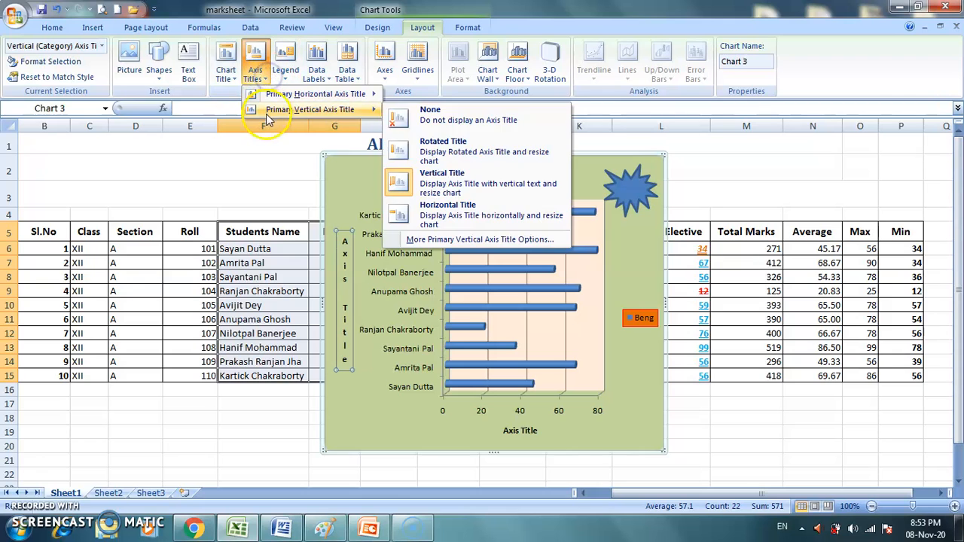
{"action": "left_click", "coordinate": [449, 219]}
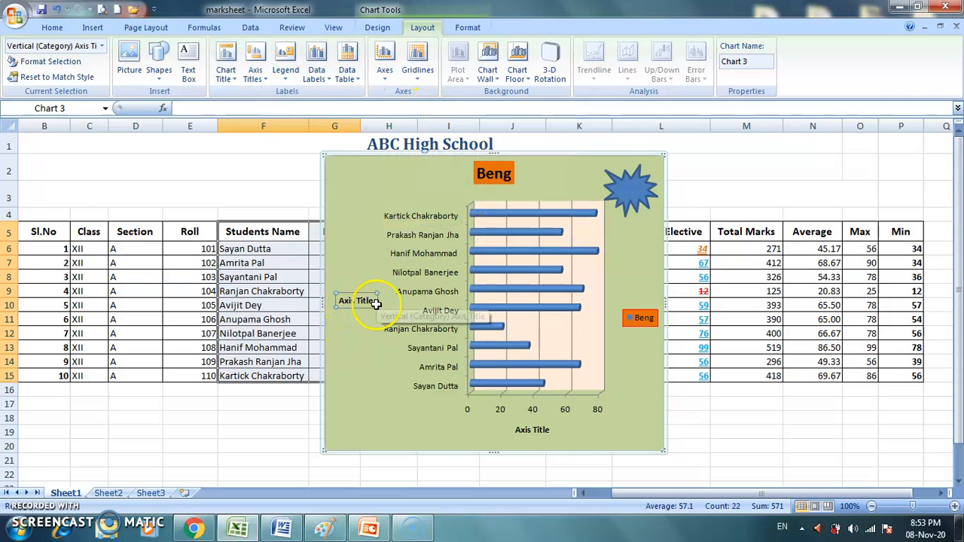
{"action": "left_click", "coordinate": [255, 67]}
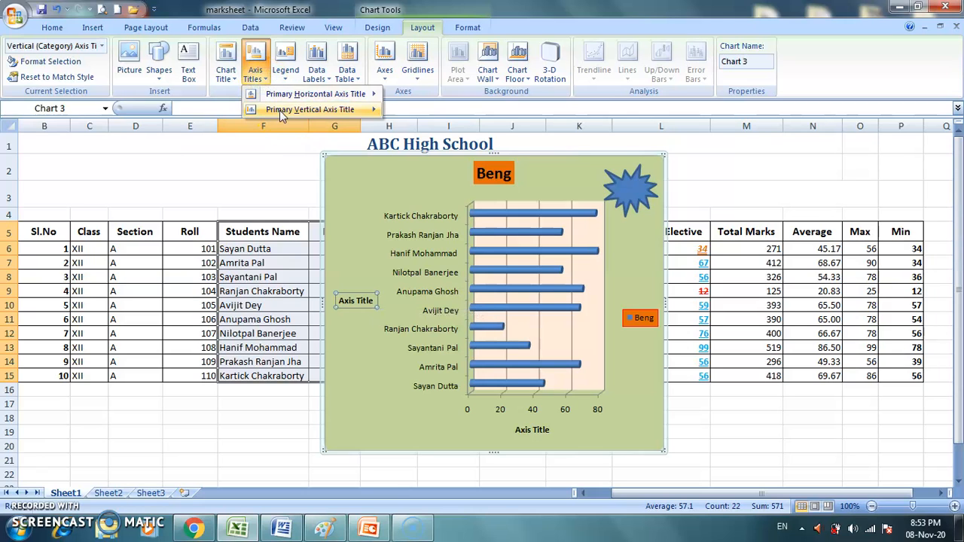
{"action": "mouse_move", "coordinate": [279, 110]}
{"action": "left_click", "coordinate": [399, 180]}
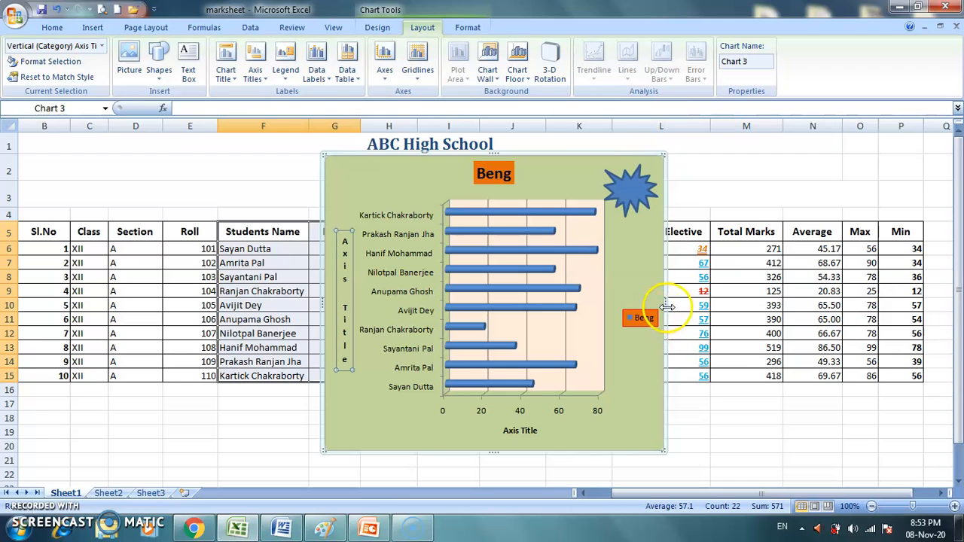
Widen the chart by extending its right edge almost to the end of column N
{"action": "left_click_drag", "start_coordinate": [665, 302], "coordinate": [838, 317]}
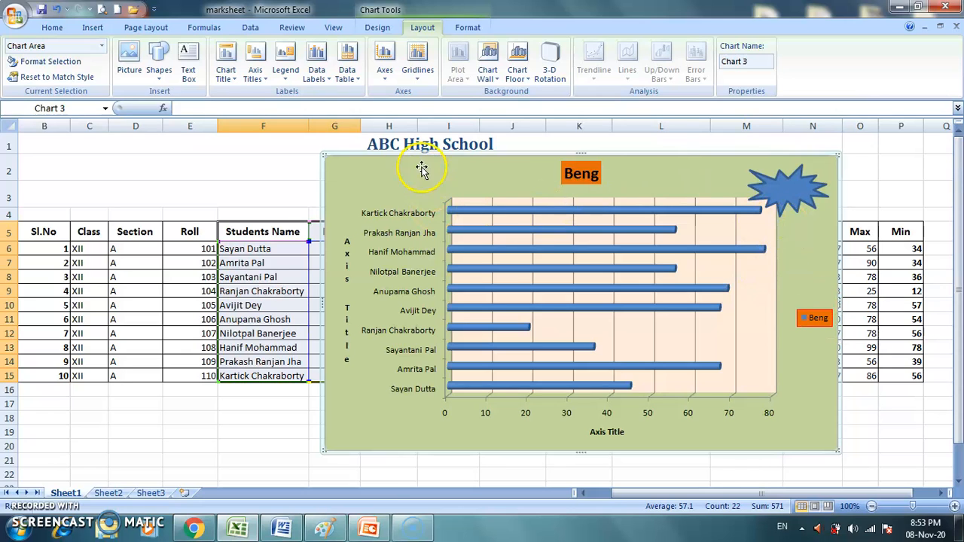
{"action": "left_click", "coordinate": [285, 81]}
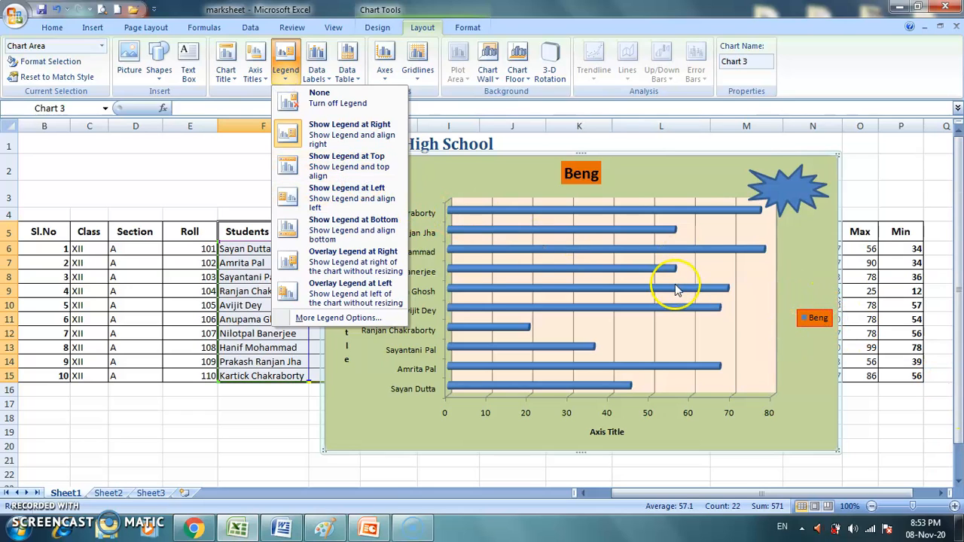
{"action": "left_click", "coordinate": [500, 167]}
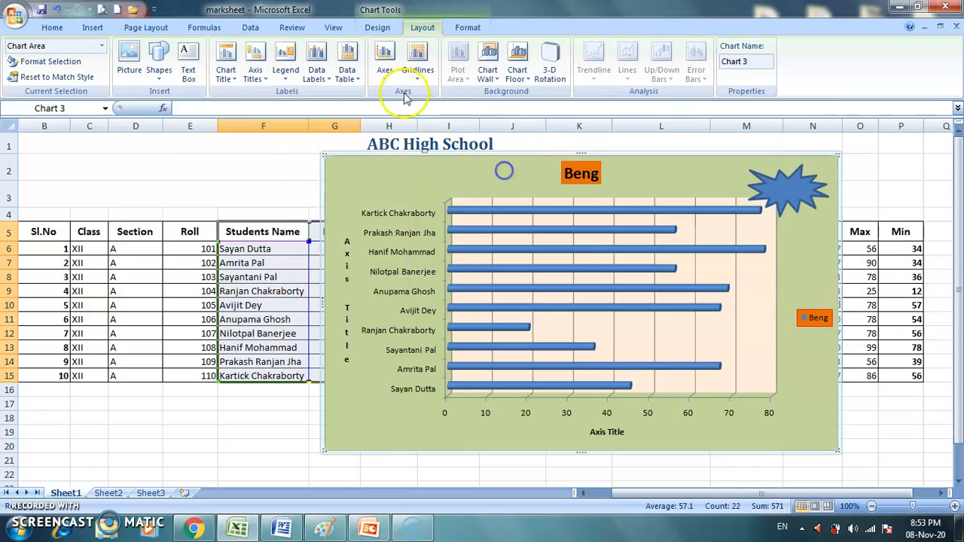
Show data labels on the bars and display a data table without legend keys below the chart
{"action": "left_click", "coordinate": [319, 82]}
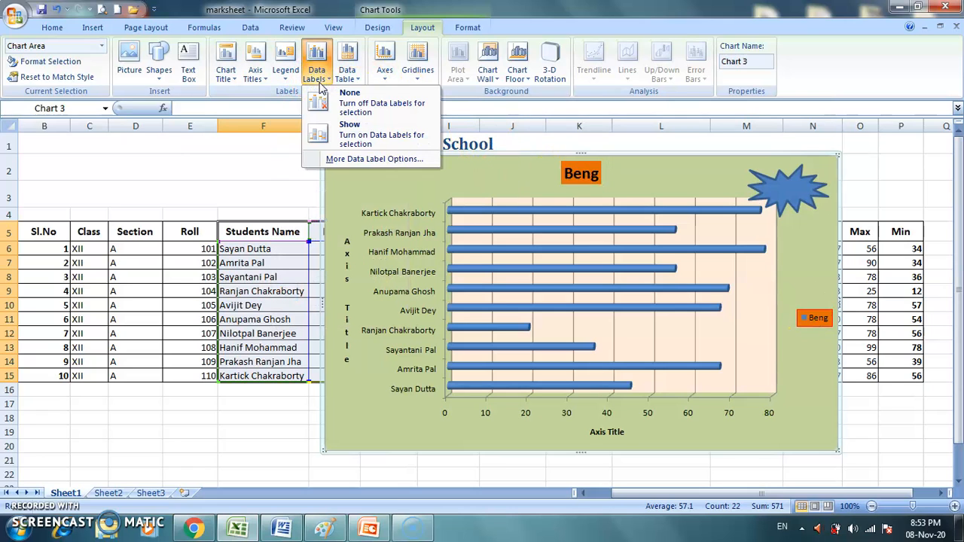
{"action": "left_click", "coordinate": [320, 133]}
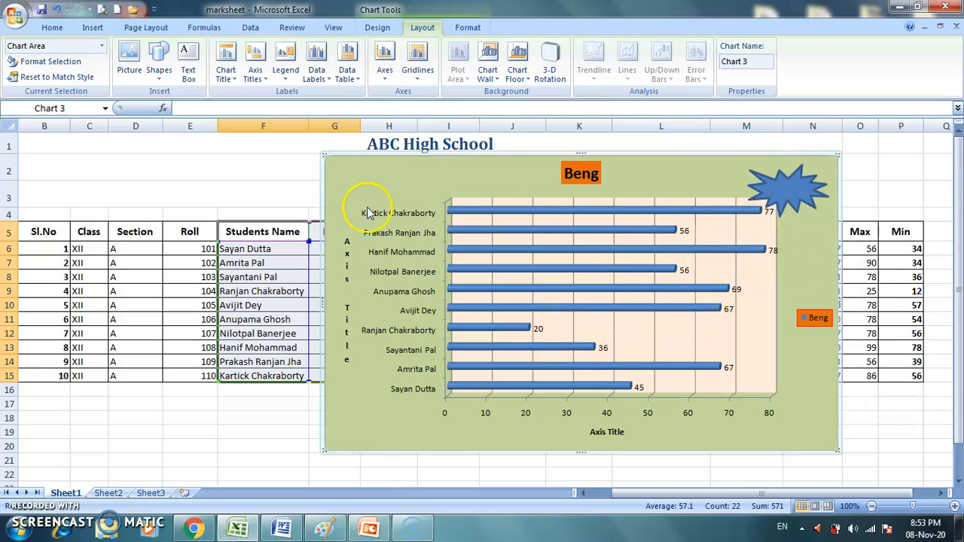
{"action": "left_click", "coordinate": [358, 81]}
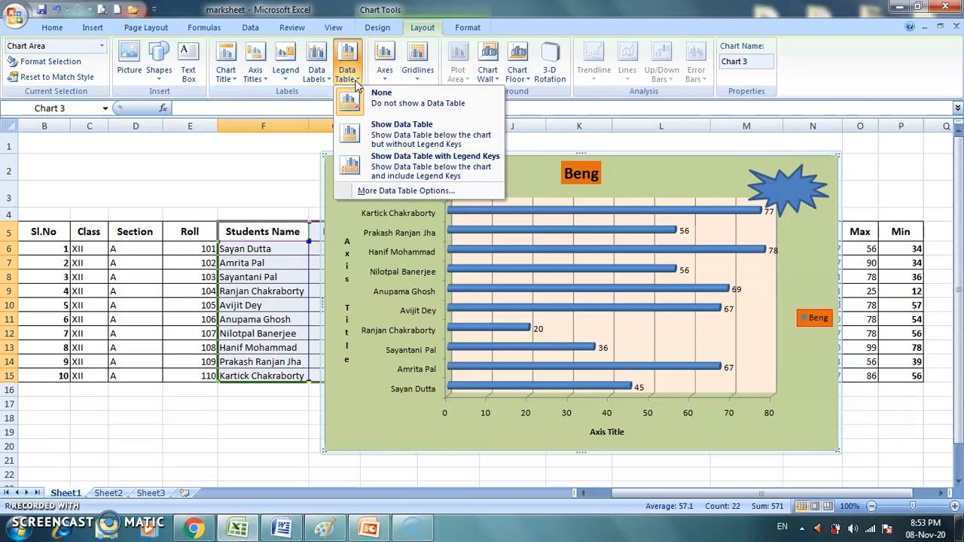
{"action": "left_click", "coordinate": [384, 144]}
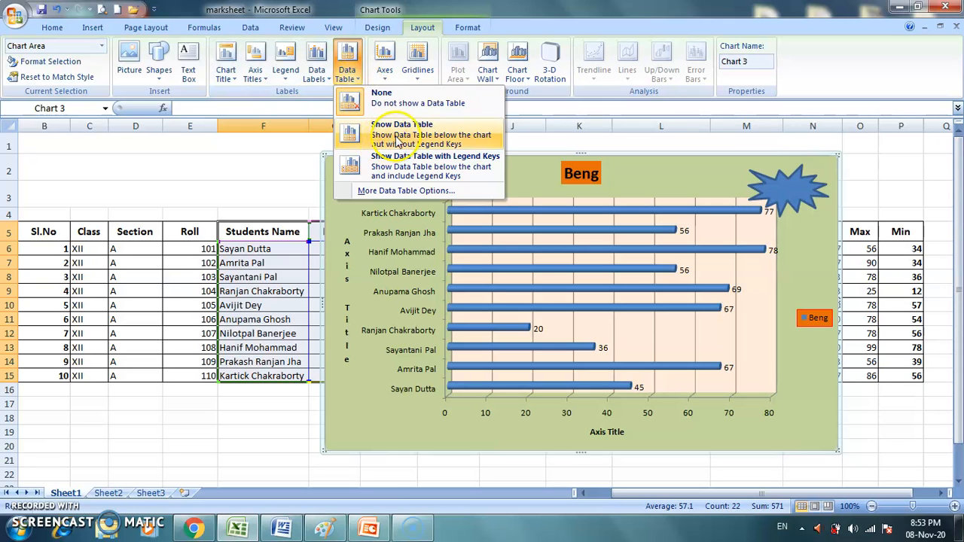
{"action": "left_click", "coordinate": [385, 144]}
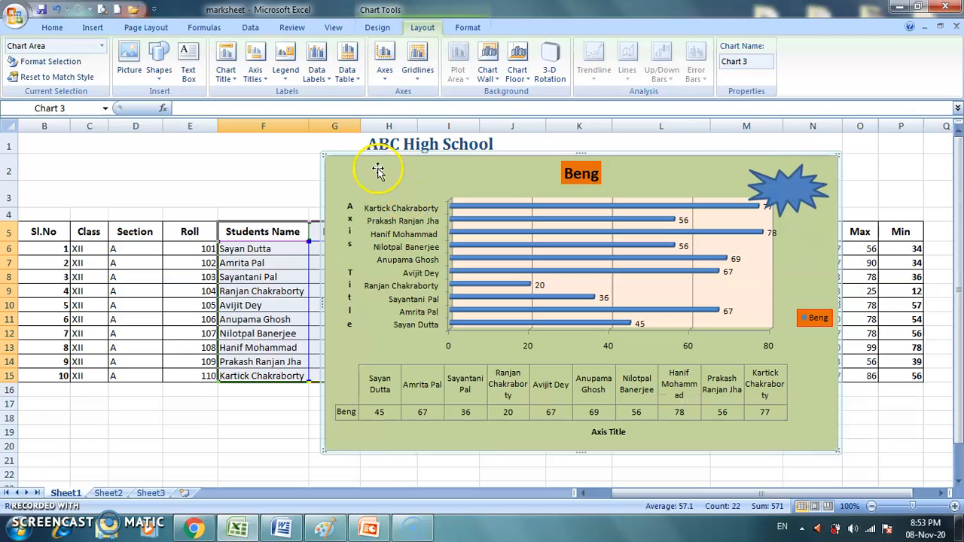
Show the chart wall of the Beng chart with the default colour fill
{"action": "left_click", "coordinate": [422, 29]}
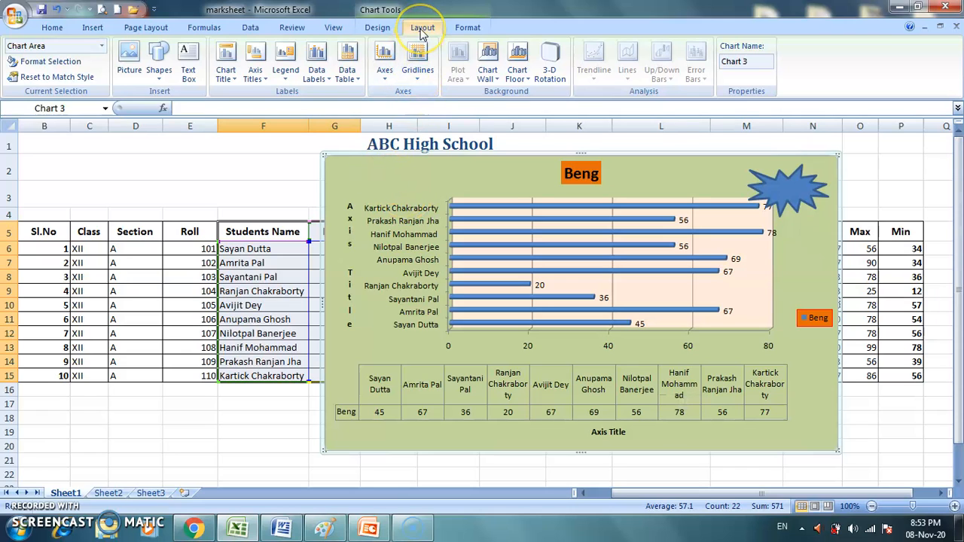
{"action": "left_click", "coordinate": [498, 82]}
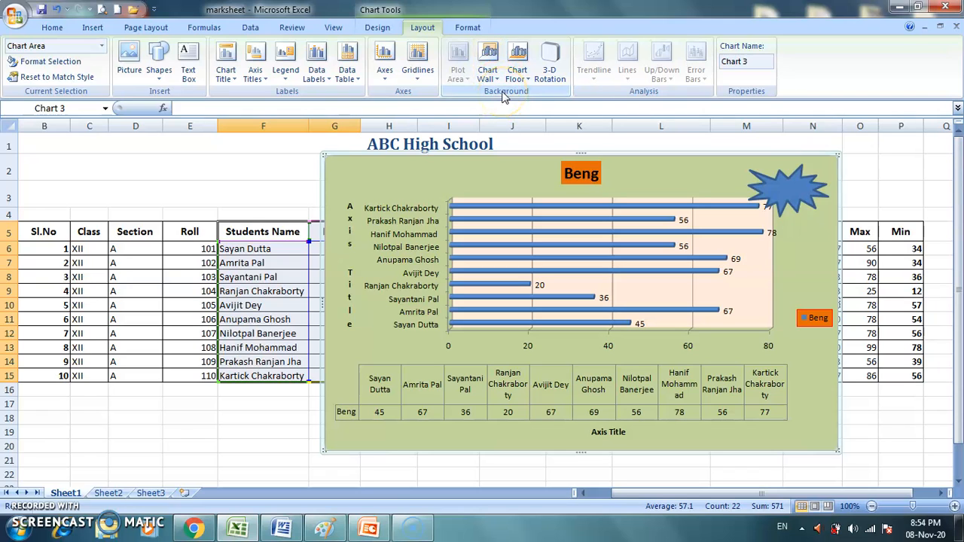
{"action": "left_click", "coordinate": [495, 81]}
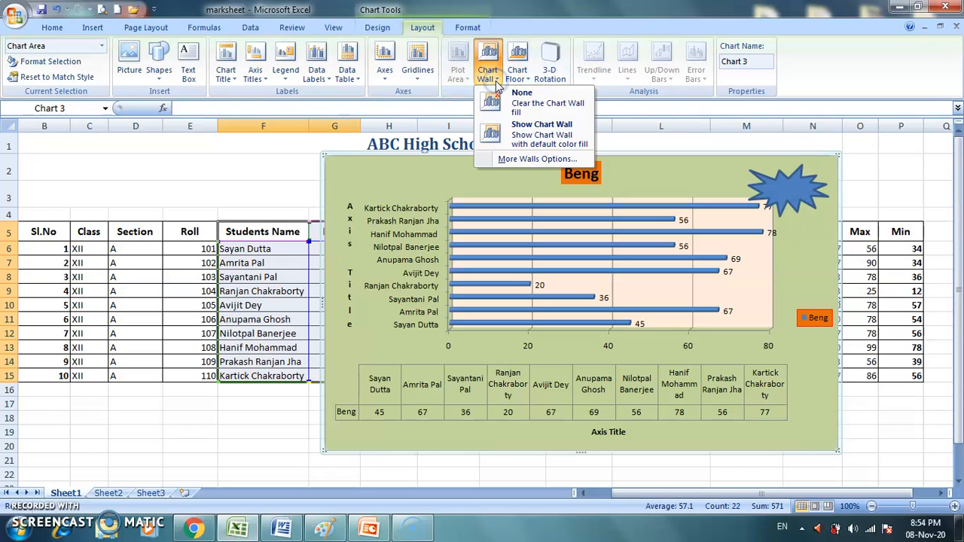
{"action": "left_click", "coordinate": [525, 130]}
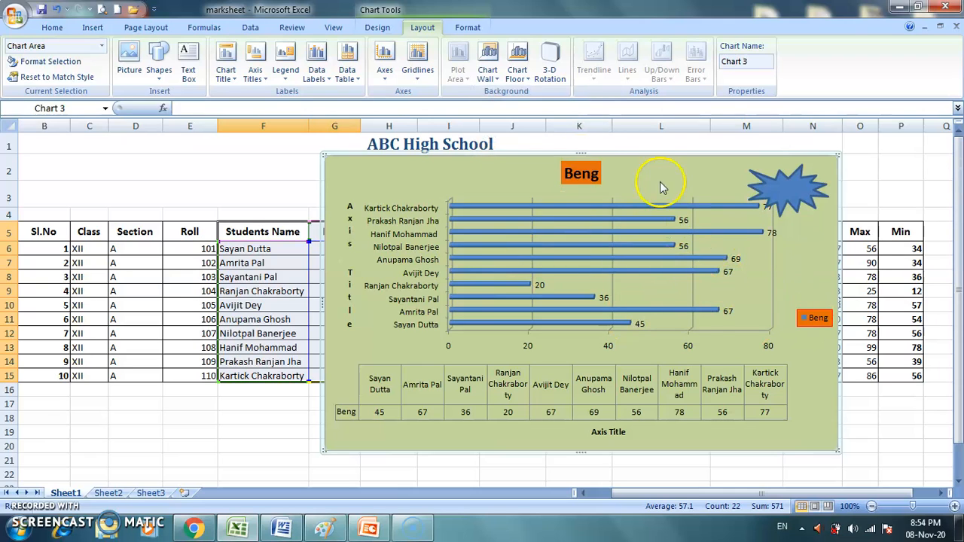
{"action": "left_click", "coordinate": [487, 66]}
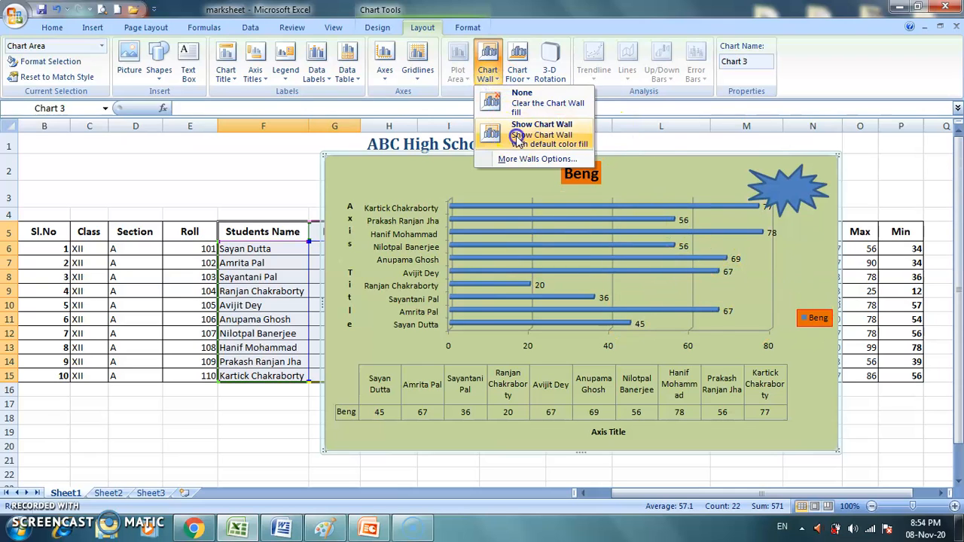
{"action": "left_click", "coordinate": [517, 138]}
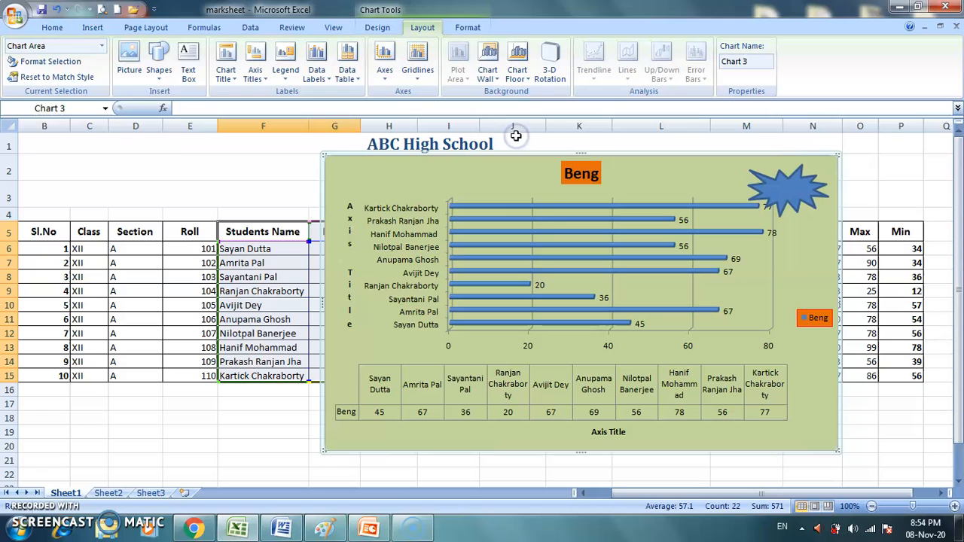
{"action": "left_click", "coordinate": [494, 89]}
{"action": "left_click", "coordinate": [538, 133]}
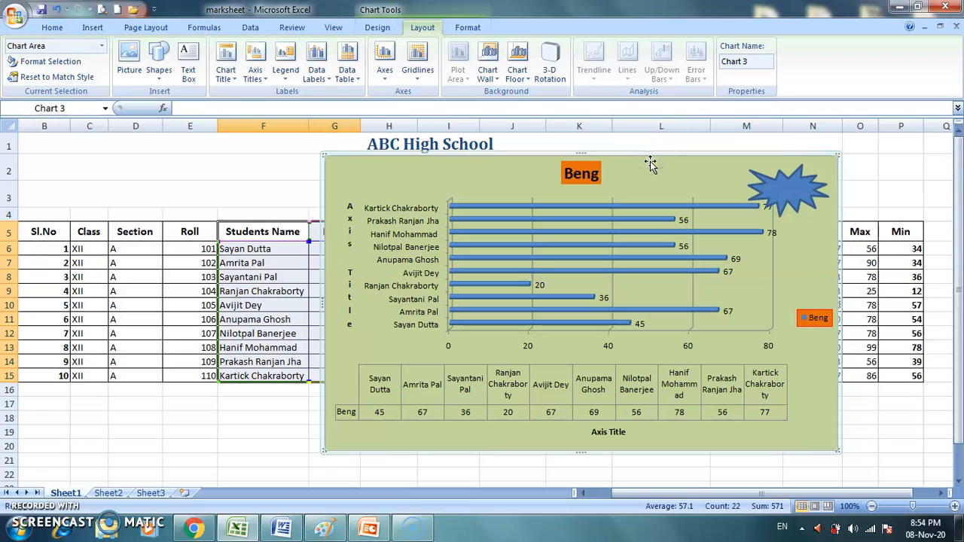
Show the chart floor with the default colour fill and look at the chart's 3-D Rotation settings
{"action": "left_click", "coordinate": [496, 82]}
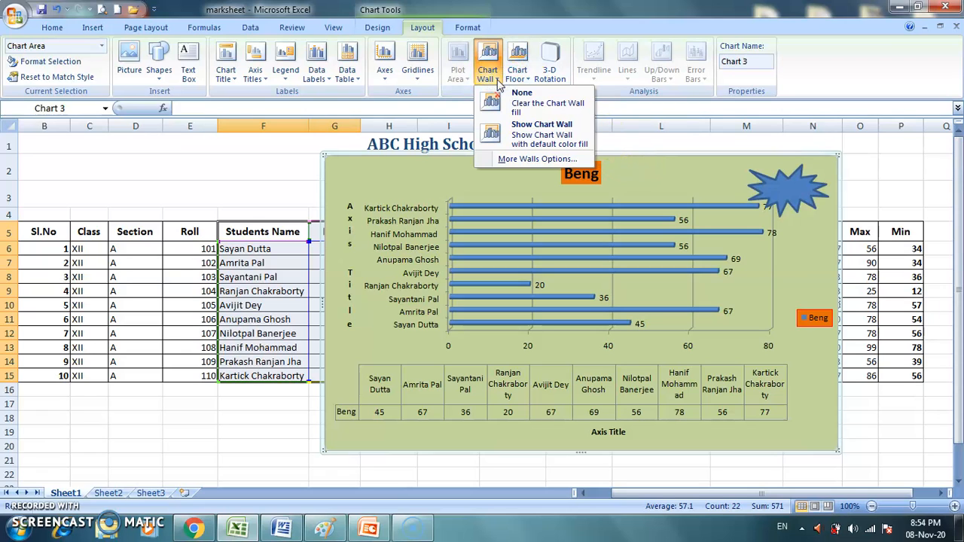
{"action": "left_click", "coordinate": [515, 75]}
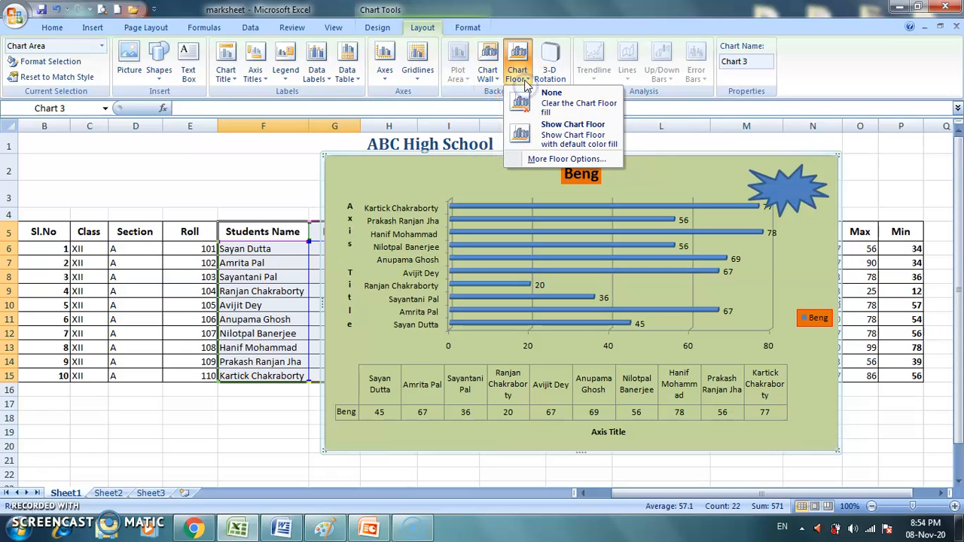
{"action": "left_click", "coordinate": [566, 141]}
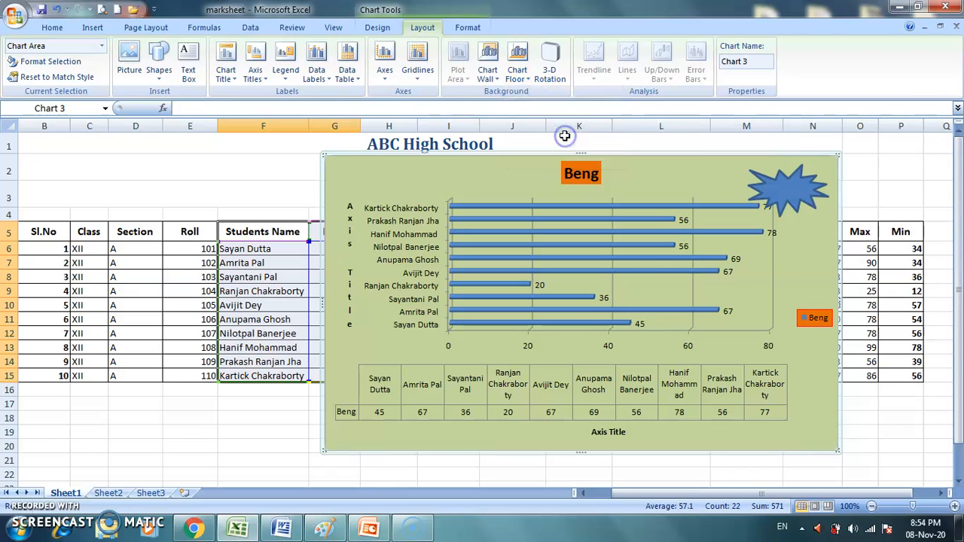
{"action": "left_click", "coordinate": [532, 83]}
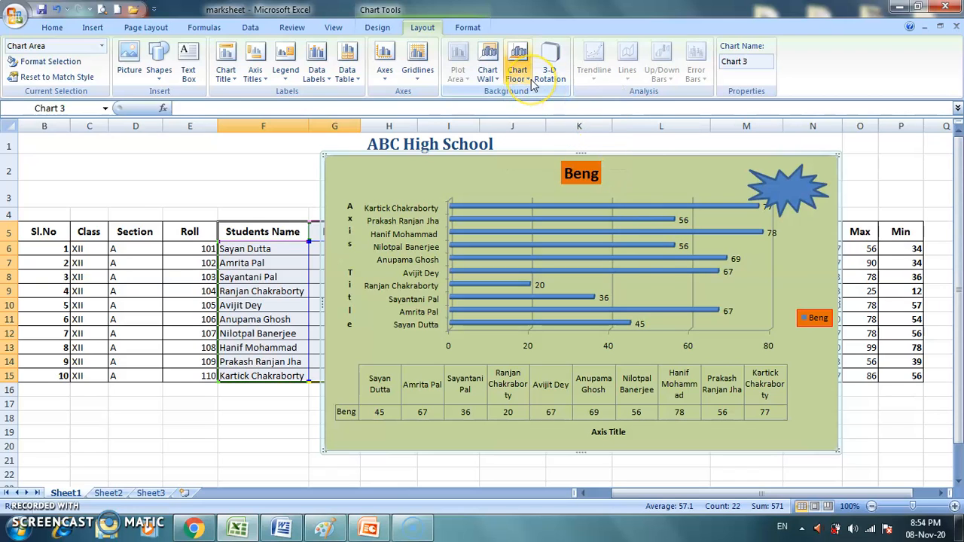
{"action": "left_click", "coordinate": [549, 77]}
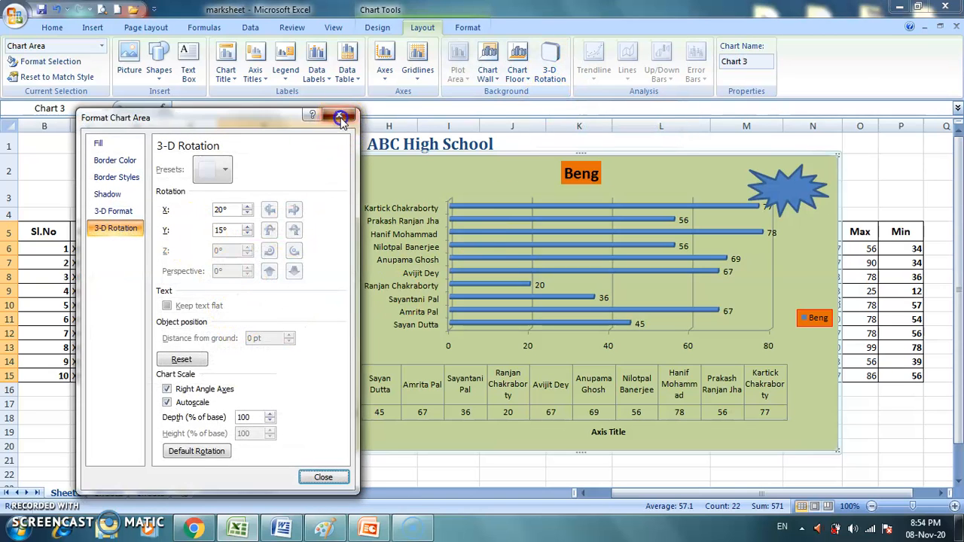
{"action": "left_click", "coordinate": [341, 117]}
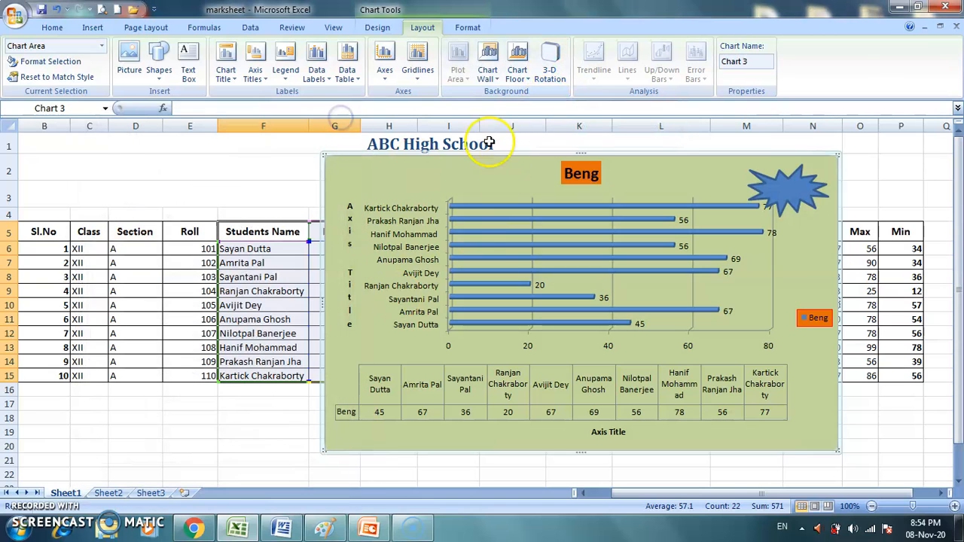
Try the primary horizontal axis in thousands, reapply the default vertical axis and set the horizontal axis back to its default
{"action": "left_click", "coordinate": [389, 66]}
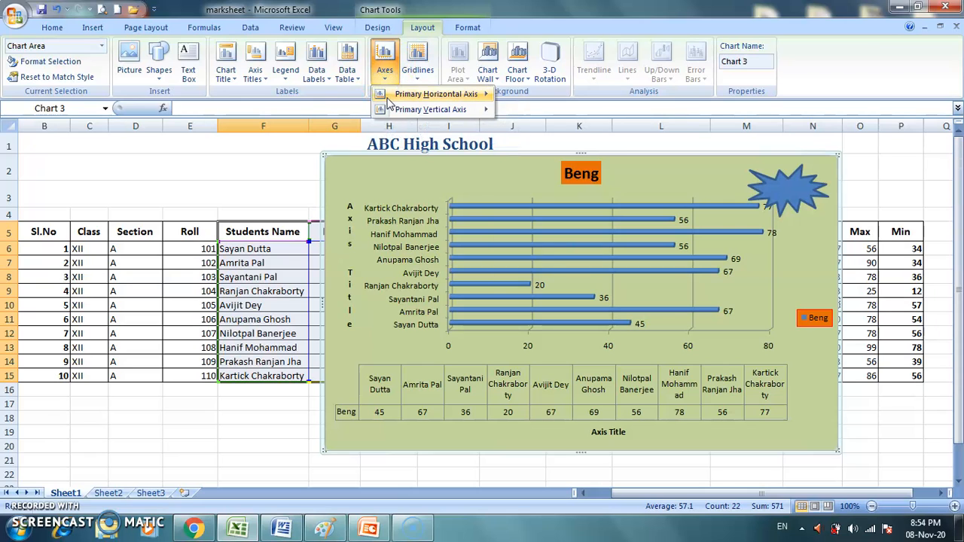
{"action": "mouse_move", "coordinate": [441, 95]}
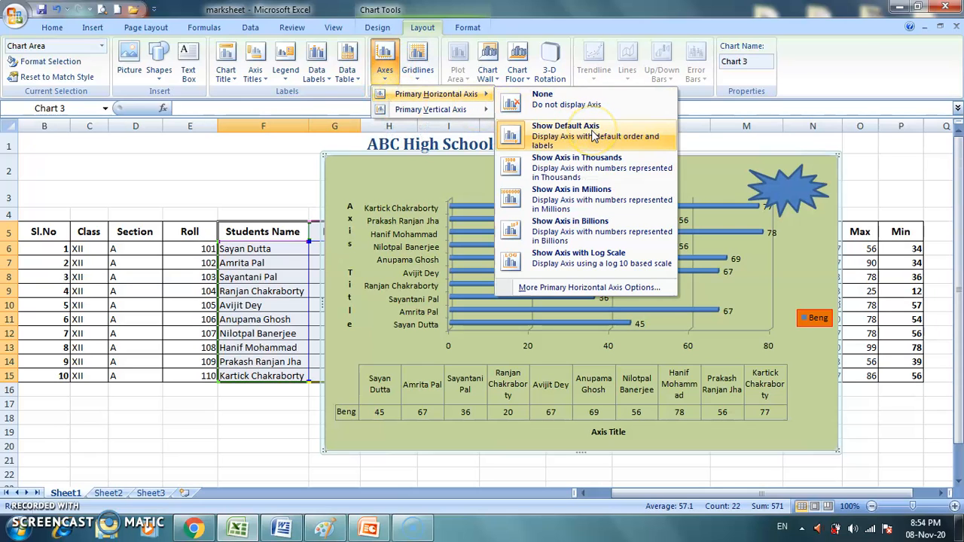
{"action": "left_click", "coordinate": [591, 170]}
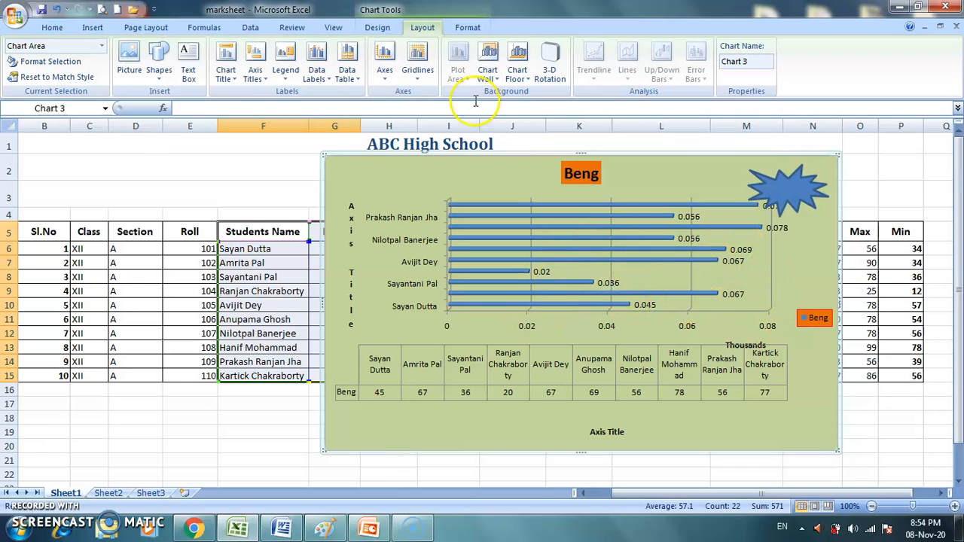
{"action": "left_click", "coordinate": [386, 75]}
{"action": "mouse_move", "coordinate": [400, 111]}
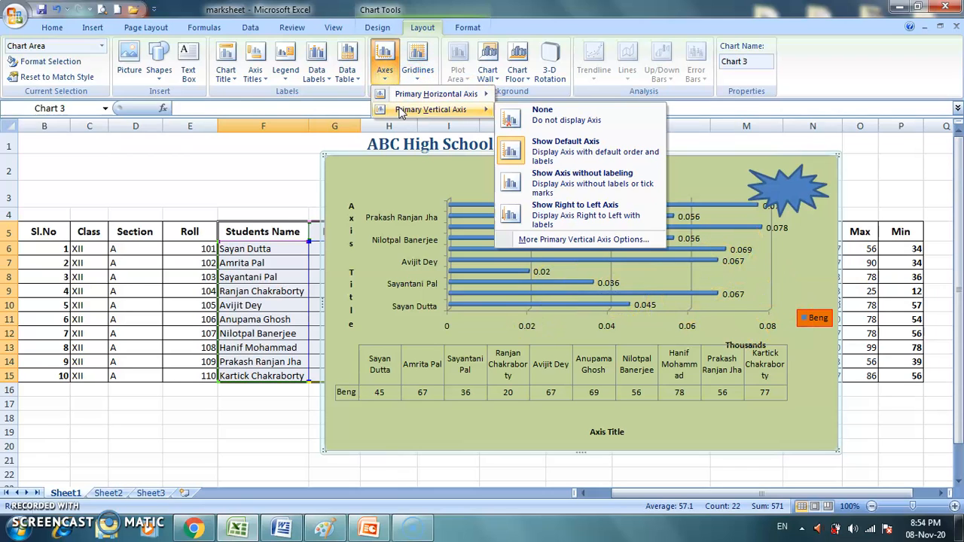
{"action": "left_click", "coordinate": [561, 145]}
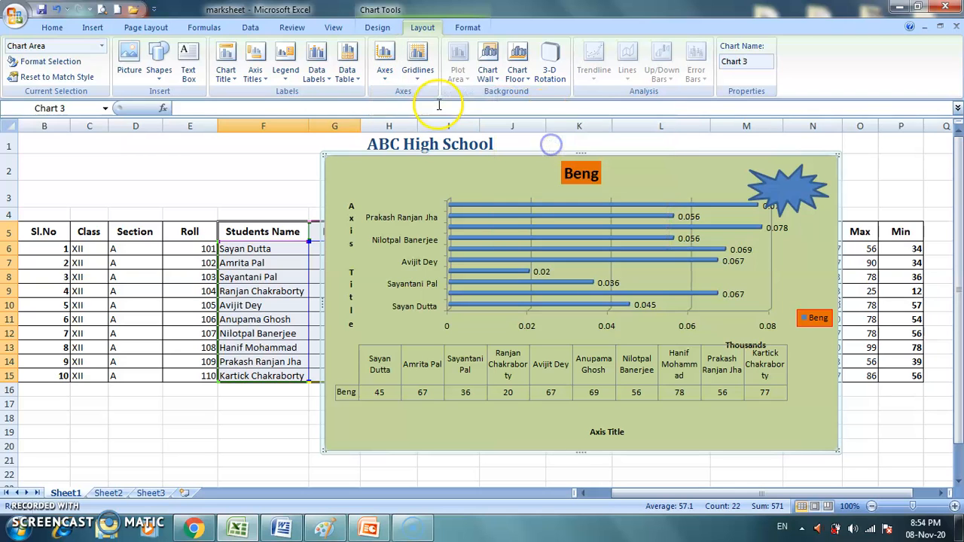
{"action": "left_click", "coordinate": [386, 75]}
{"action": "mouse_move", "coordinate": [402, 96]}
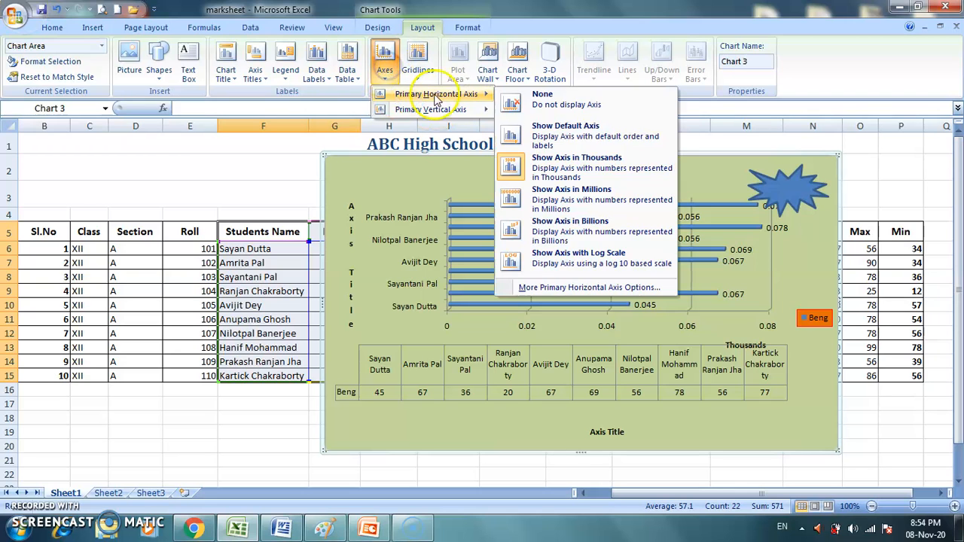
{"action": "left_click", "coordinate": [541, 139]}
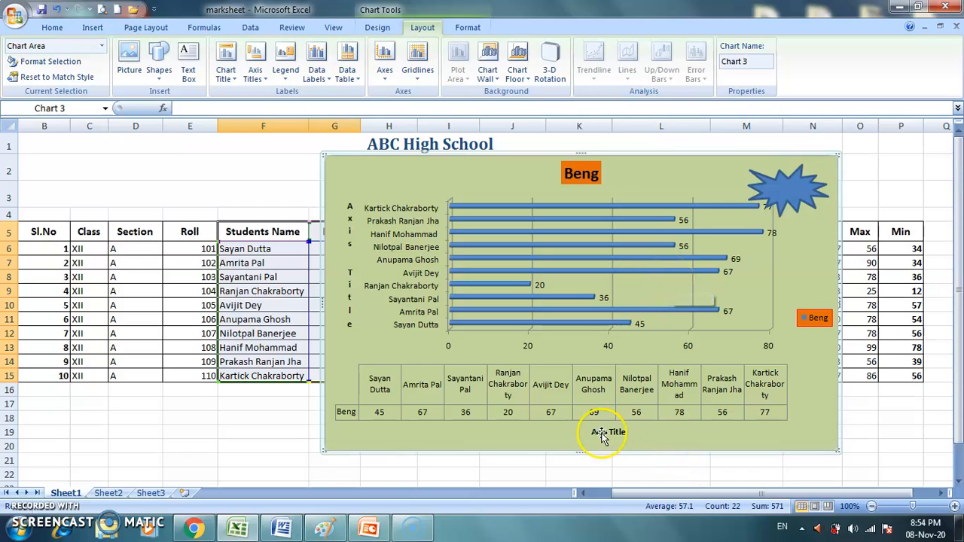
Extend the chart's lower edge downward to a height of about 4.75 inches
{"action": "left_click_drag", "start_coordinate": [579, 454], "coordinate": [582, 477]}
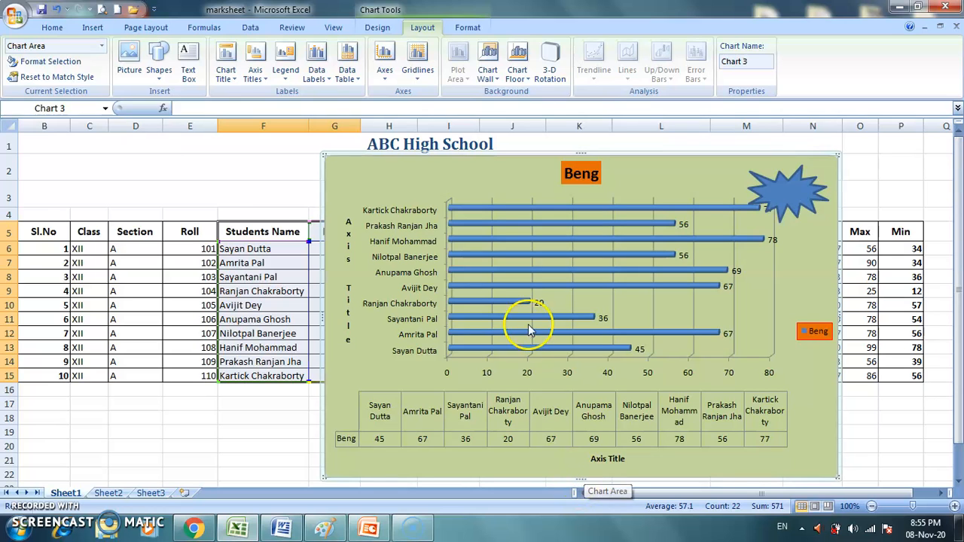
{"action": "left_click", "coordinate": [479, 27]}
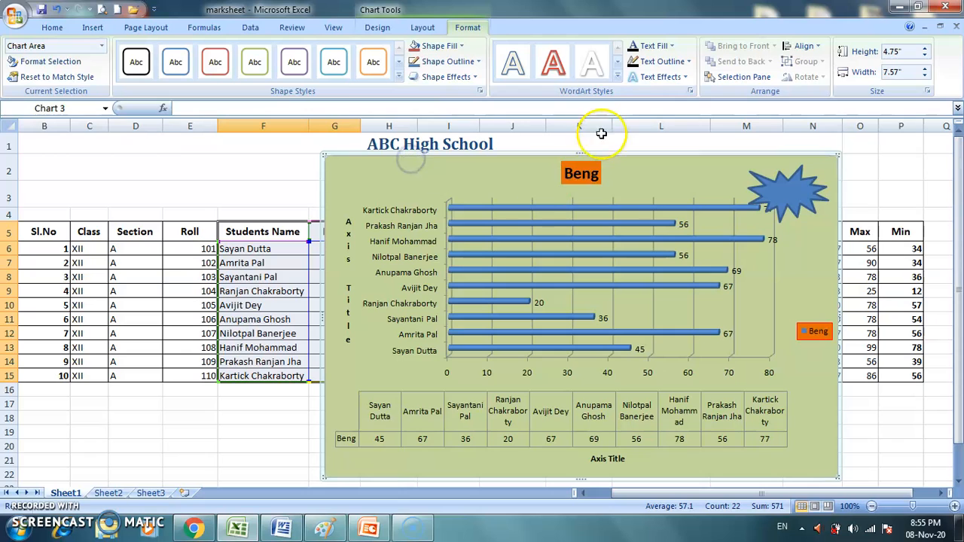
Preview WordArt styles on all the chart text and on the chart title
{"action": "left_click", "coordinate": [617, 78]}
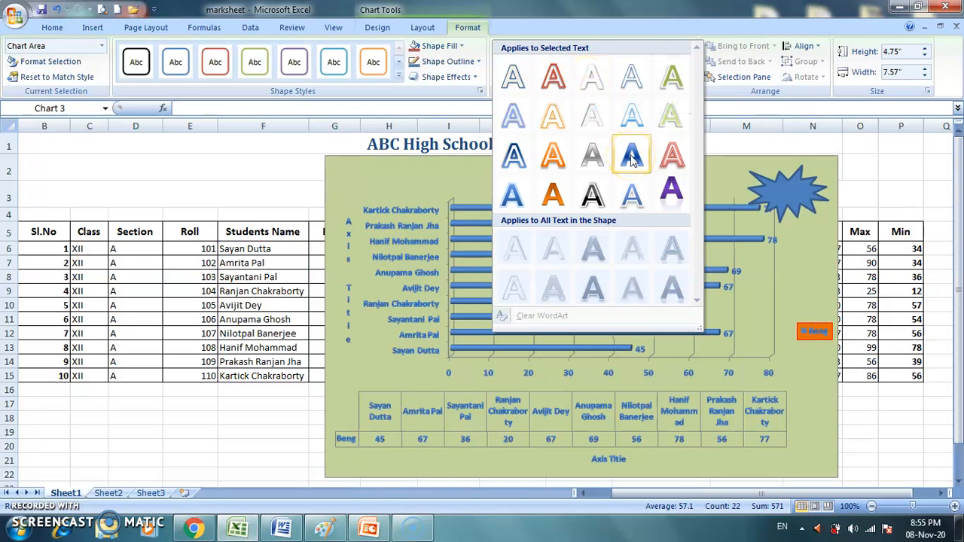
{"action": "left_click", "coordinate": [811, 268]}
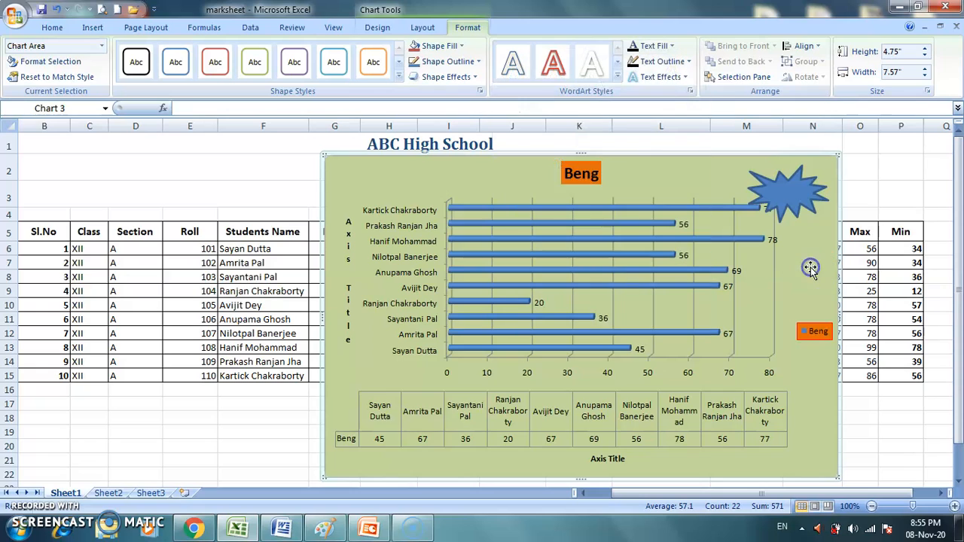
{"action": "left_click", "coordinate": [594, 177]}
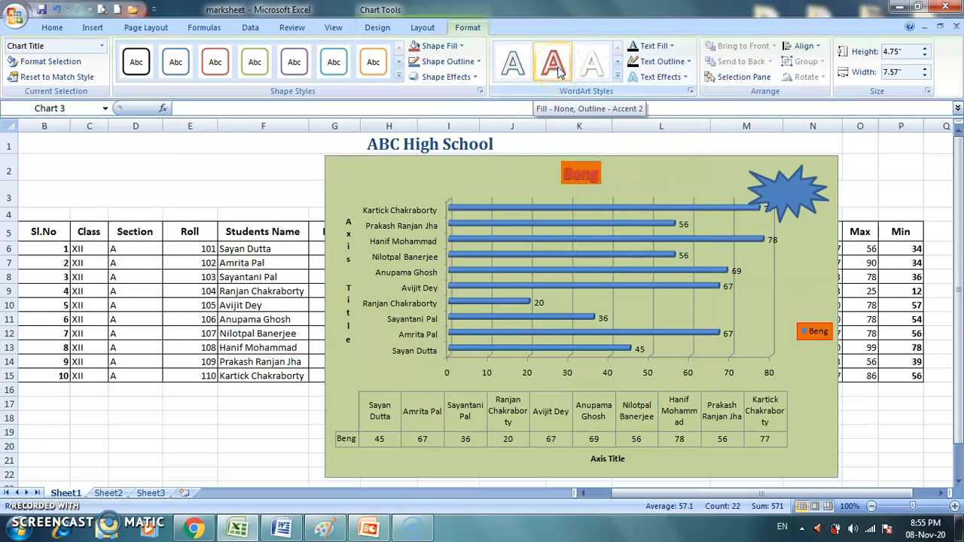
Give the whole chart area the green shape style from the fifth row of the style gallery
{"action": "left_click", "coordinate": [494, 158]}
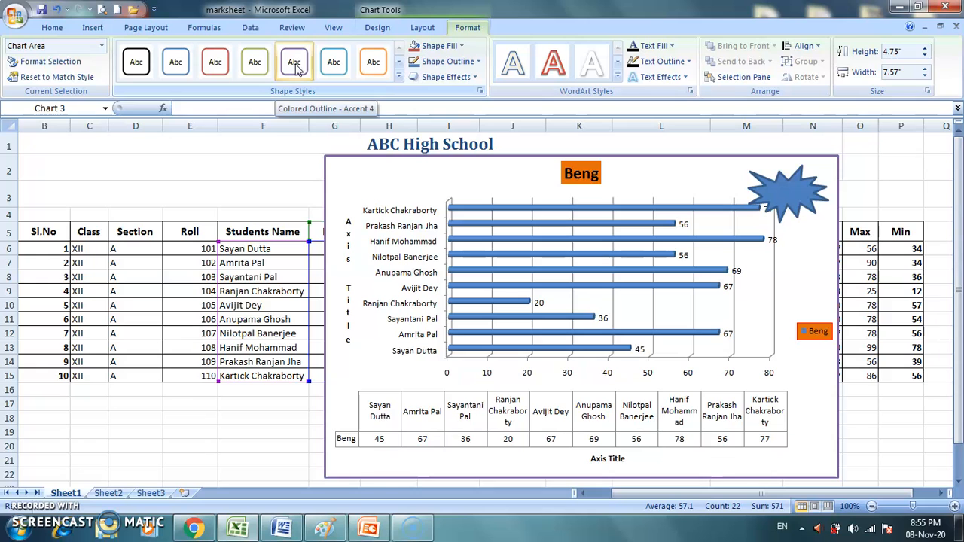
{"action": "left_click", "coordinate": [218, 67]}
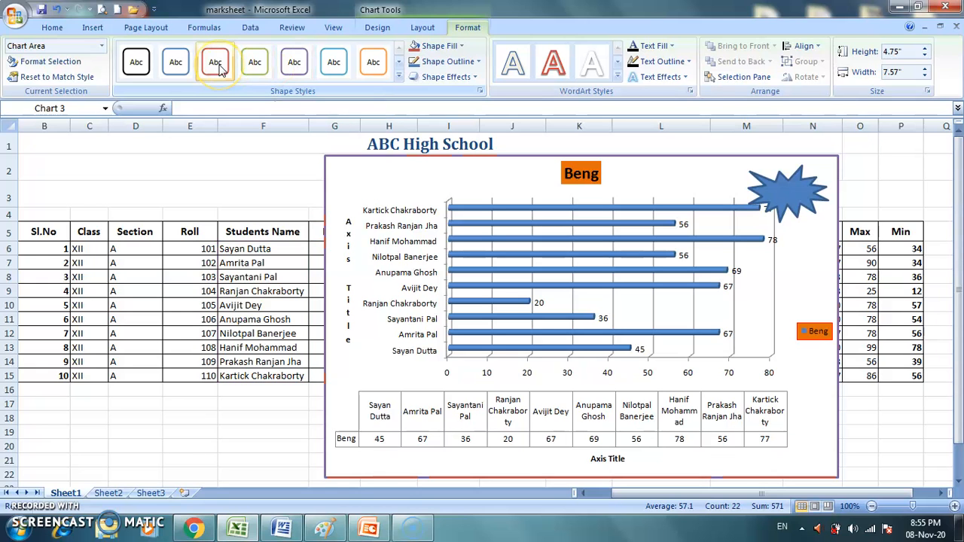
{"action": "left_click", "coordinate": [398, 77]}
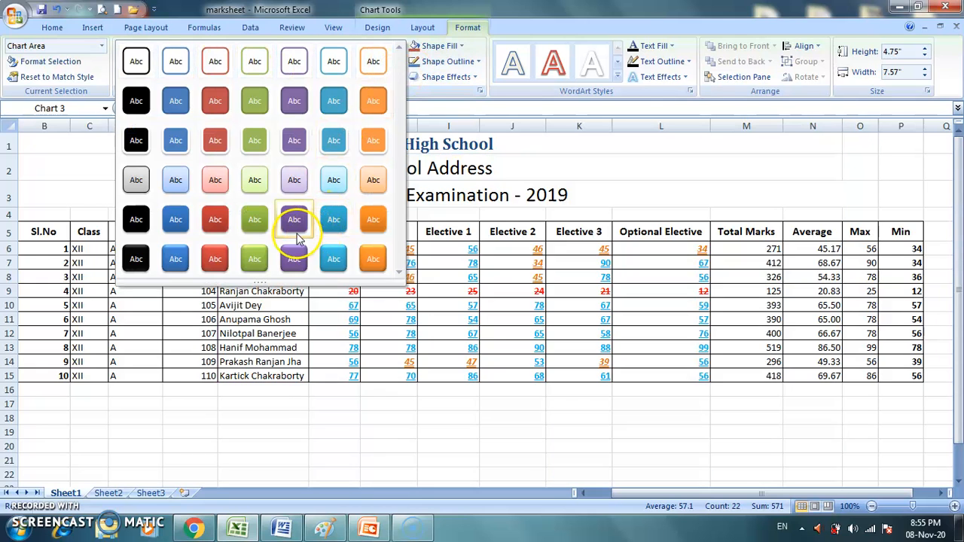
{"action": "left_click", "coordinate": [256, 219]}
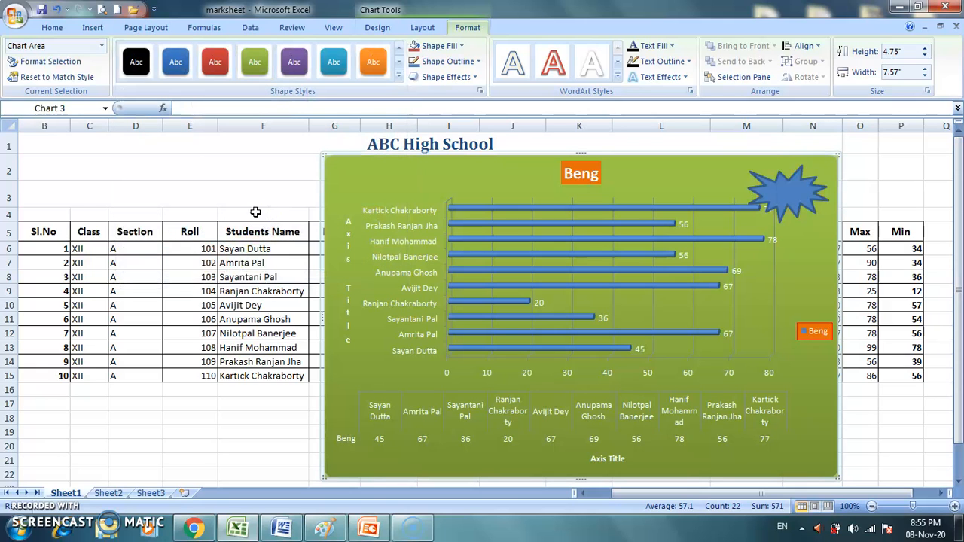
{"action": "mouse_move", "coordinate": [719, 289]}
{"action": "left_click", "coordinate": [464, 156]}
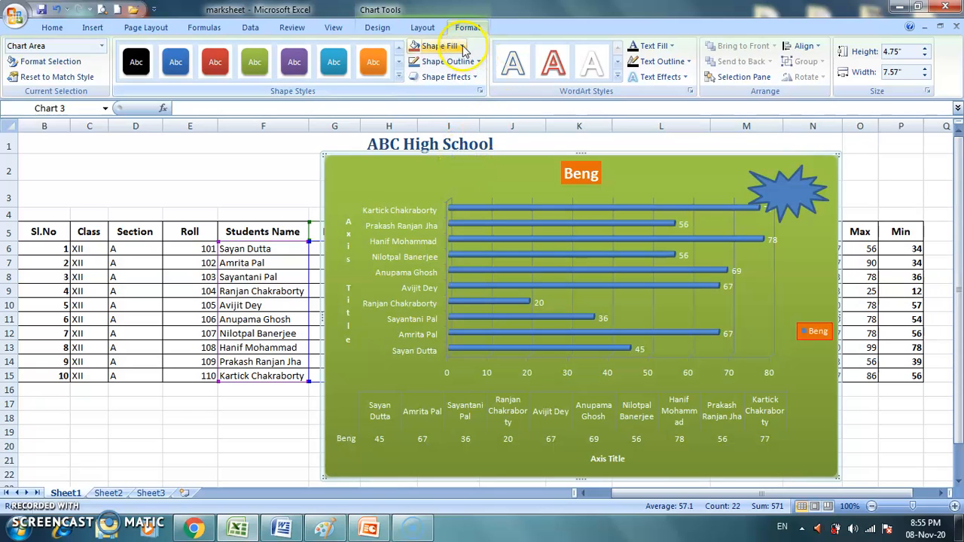
{"action": "left_click", "coordinate": [462, 47]}
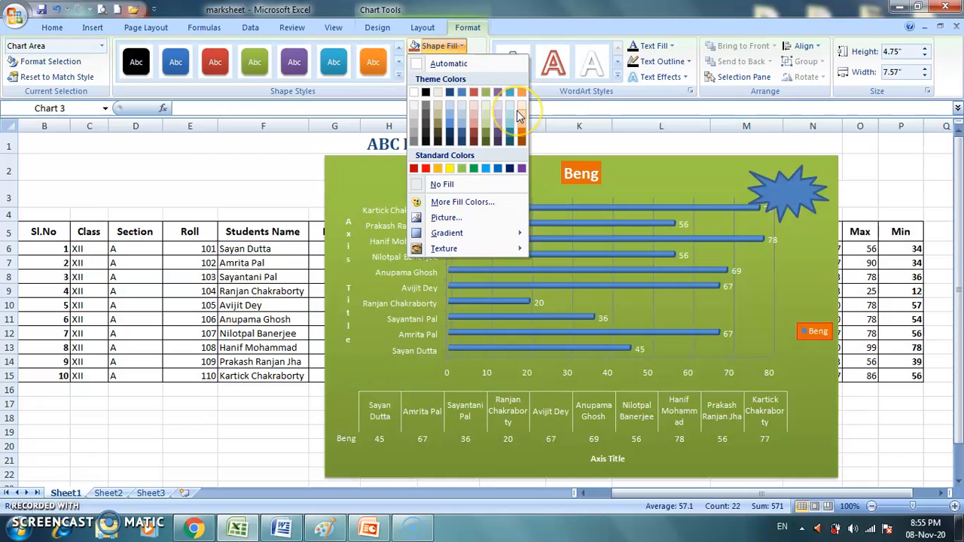
{"action": "left_click", "coordinate": [383, 92]}
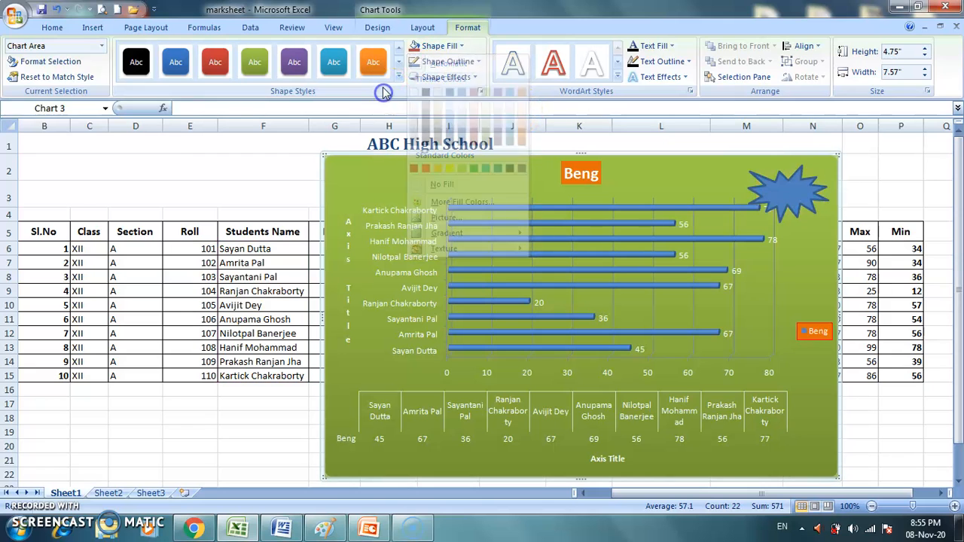
Outline the chart area in the darkest shade of the dark blue theme colour and deselect the chart
{"action": "left_click", "coordinate": [476, 63]}
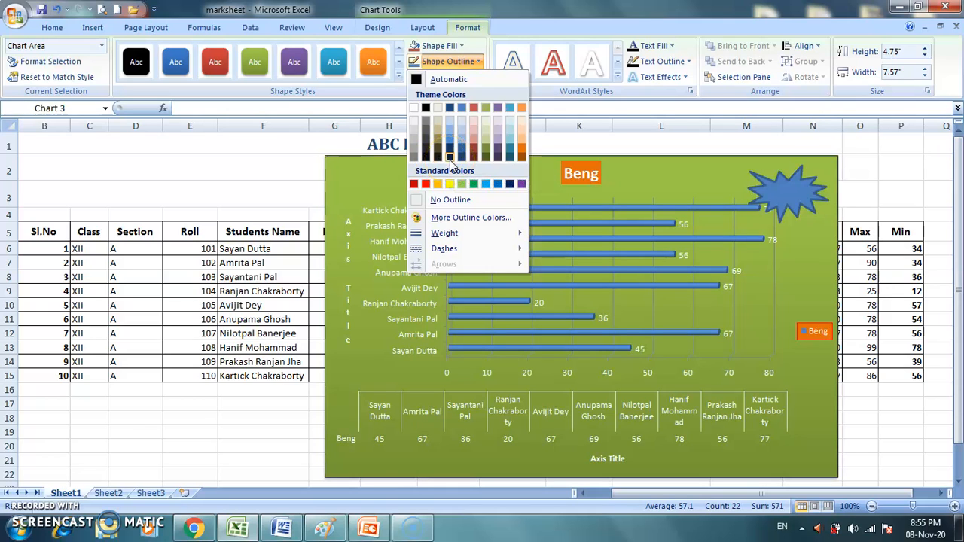
{"action": "left_click", "coordinate": [450, 156]}
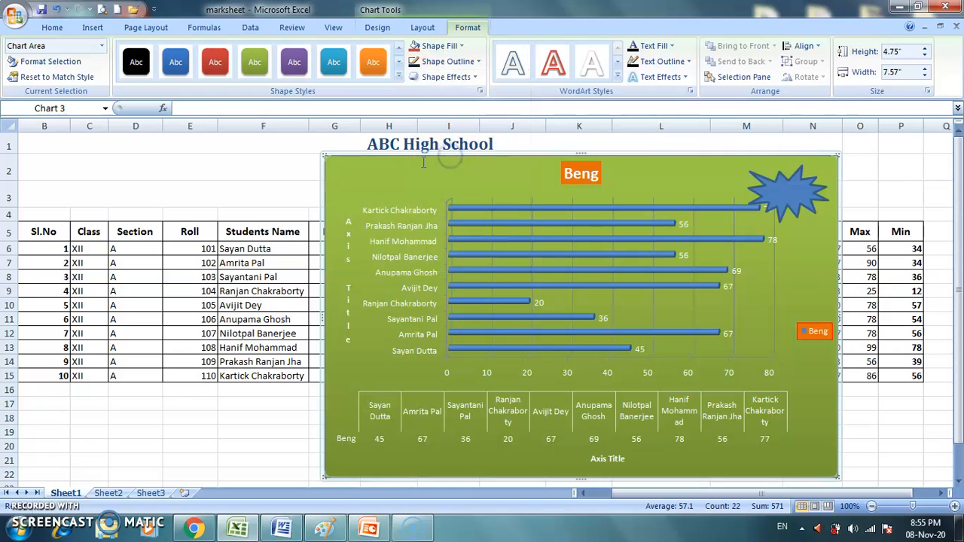
{"action": "left_click", "coordinate": [903, 192]}
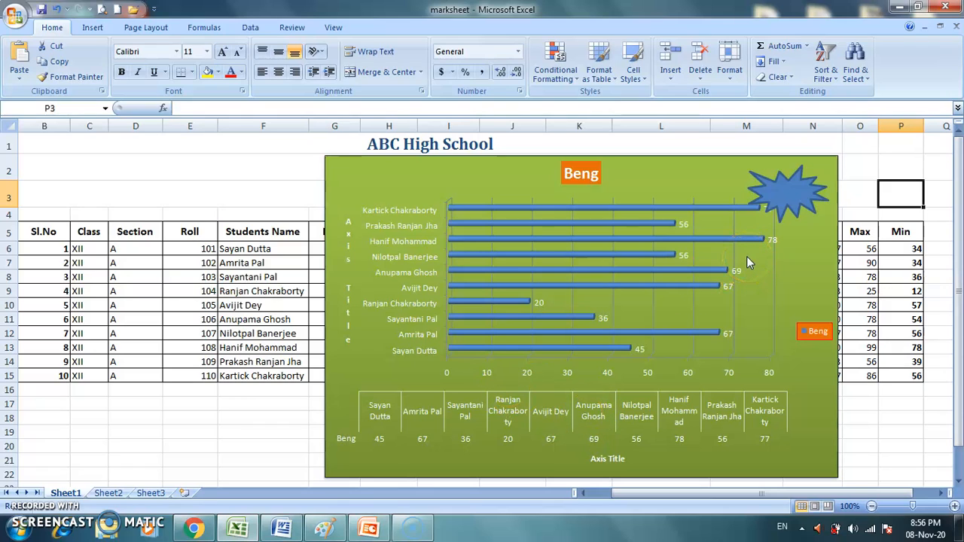
Select the whole Beng chart and bring up the general font and alignment options
{"action": "left_click", "coordinate": [350, 159]}
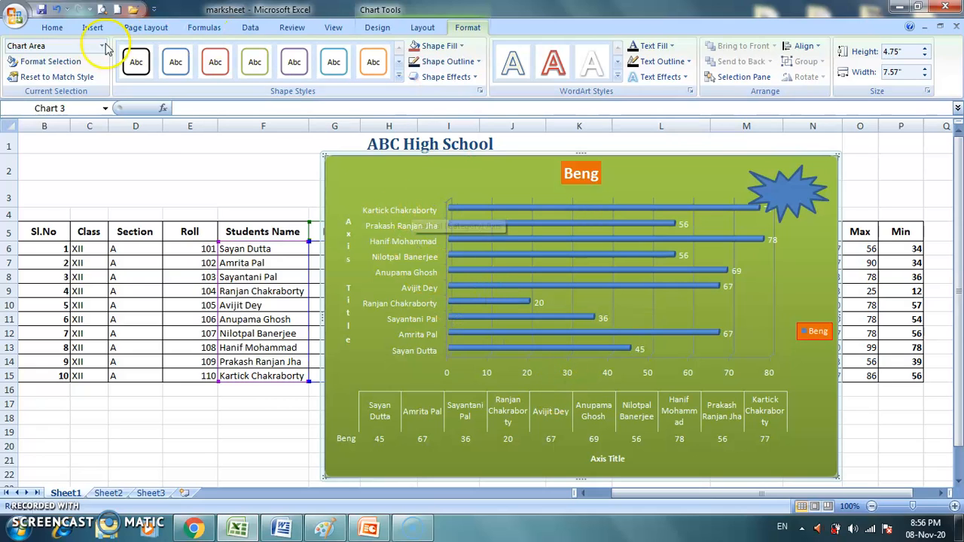
{"action": "left_click", "coordinate": [50, 27]}
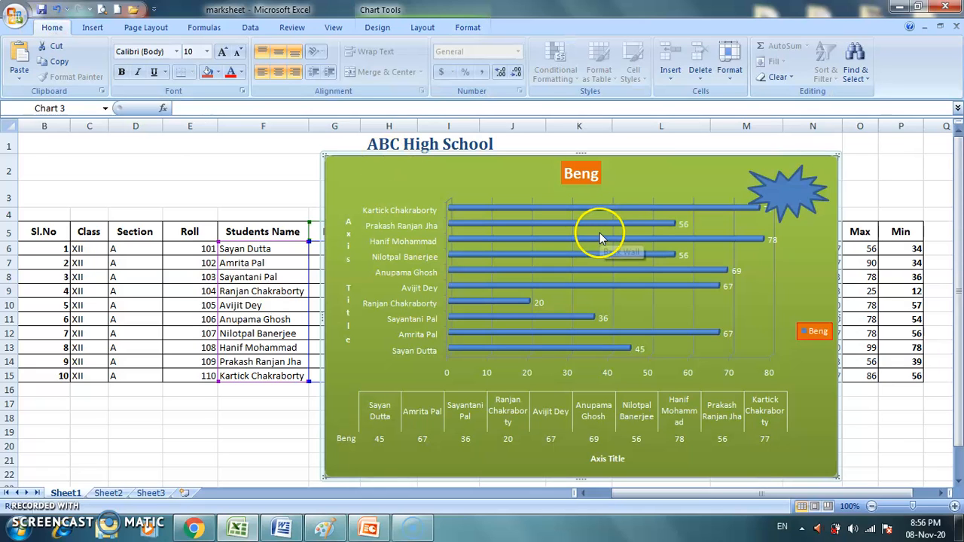